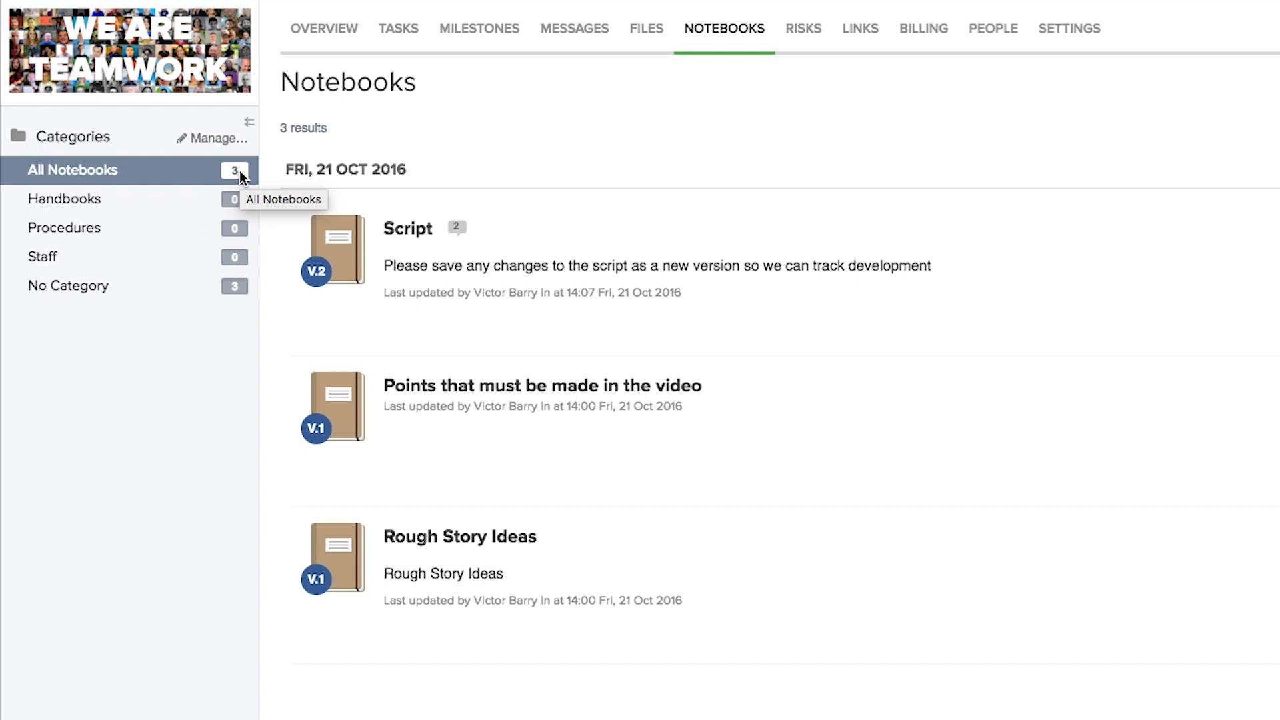
# Start a new notebook category in the category manager and name it Equipment.
pyautogui.click(212, 138)
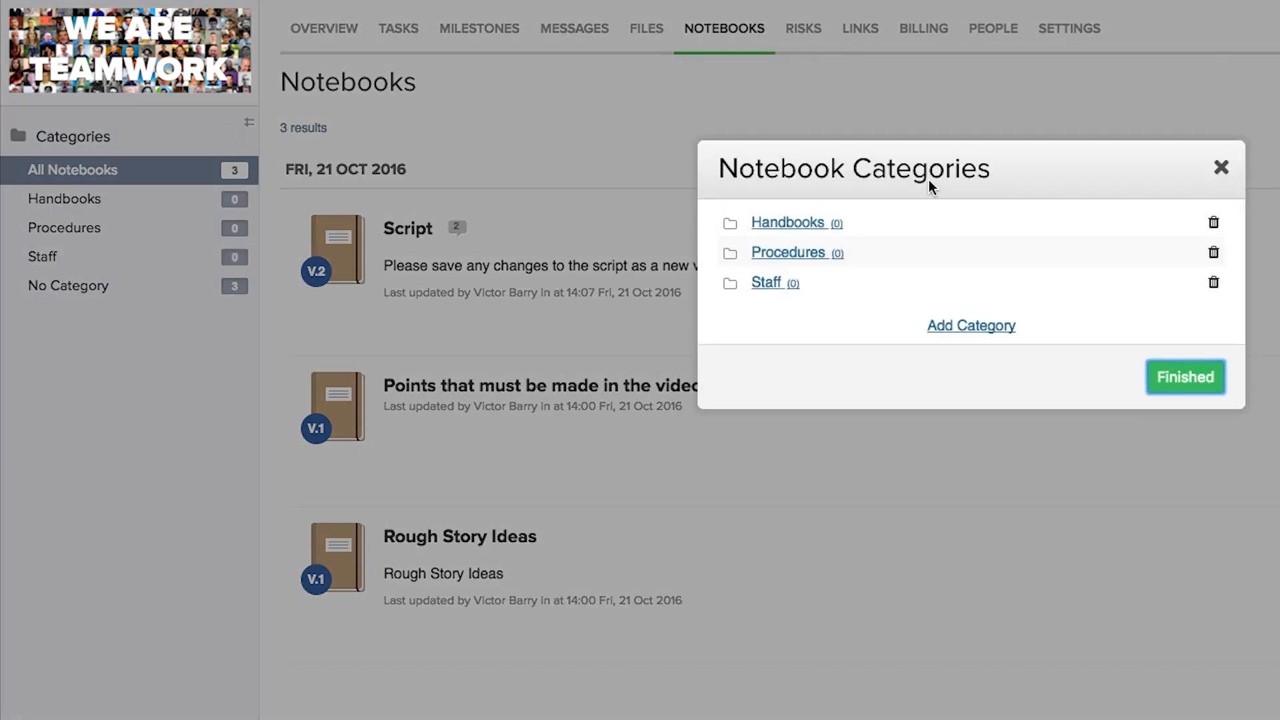
pyautogui.click(979, 329)
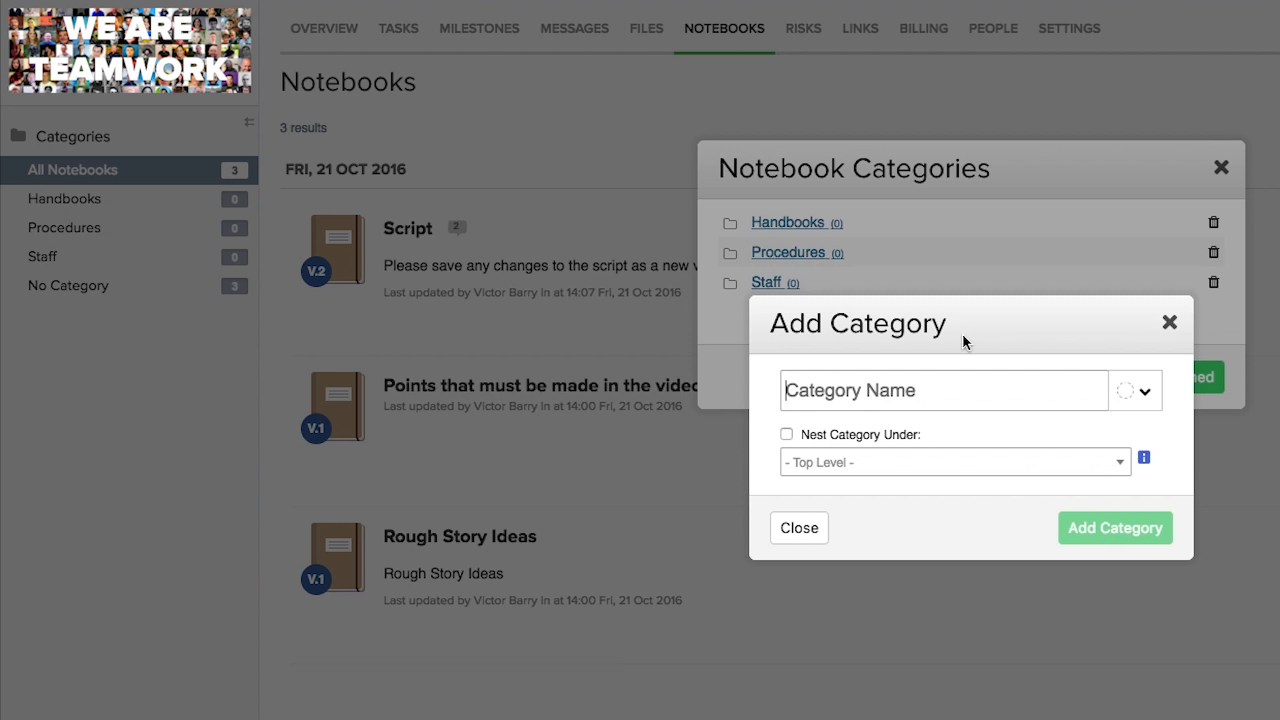
pyautogui.write('Equipment')
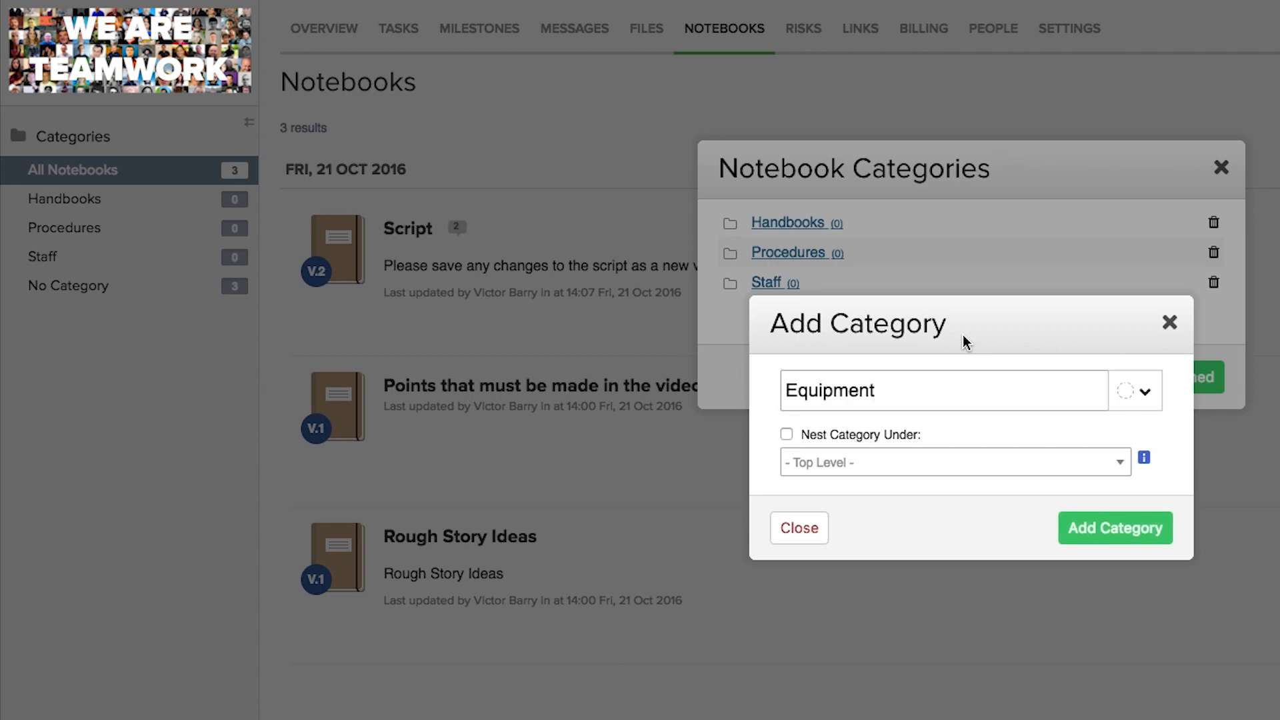
pyautogui.click(1144, 394)
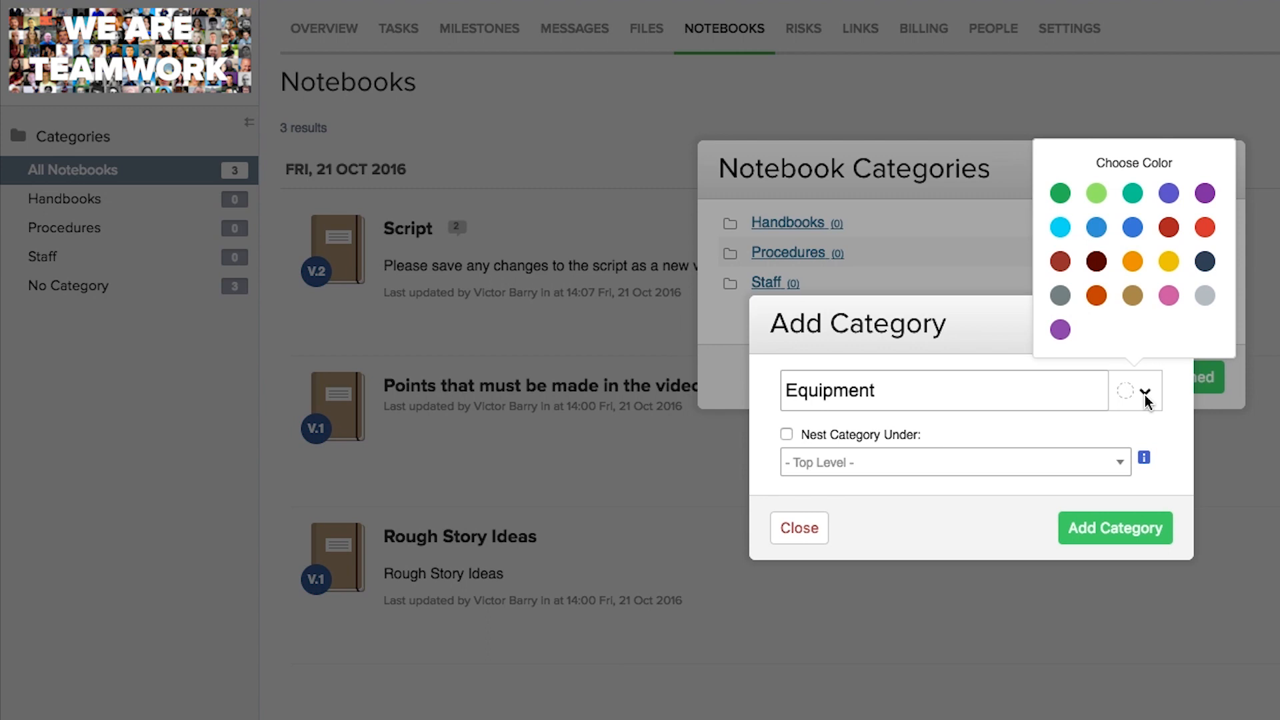
pyautogui.click(1153, 423)
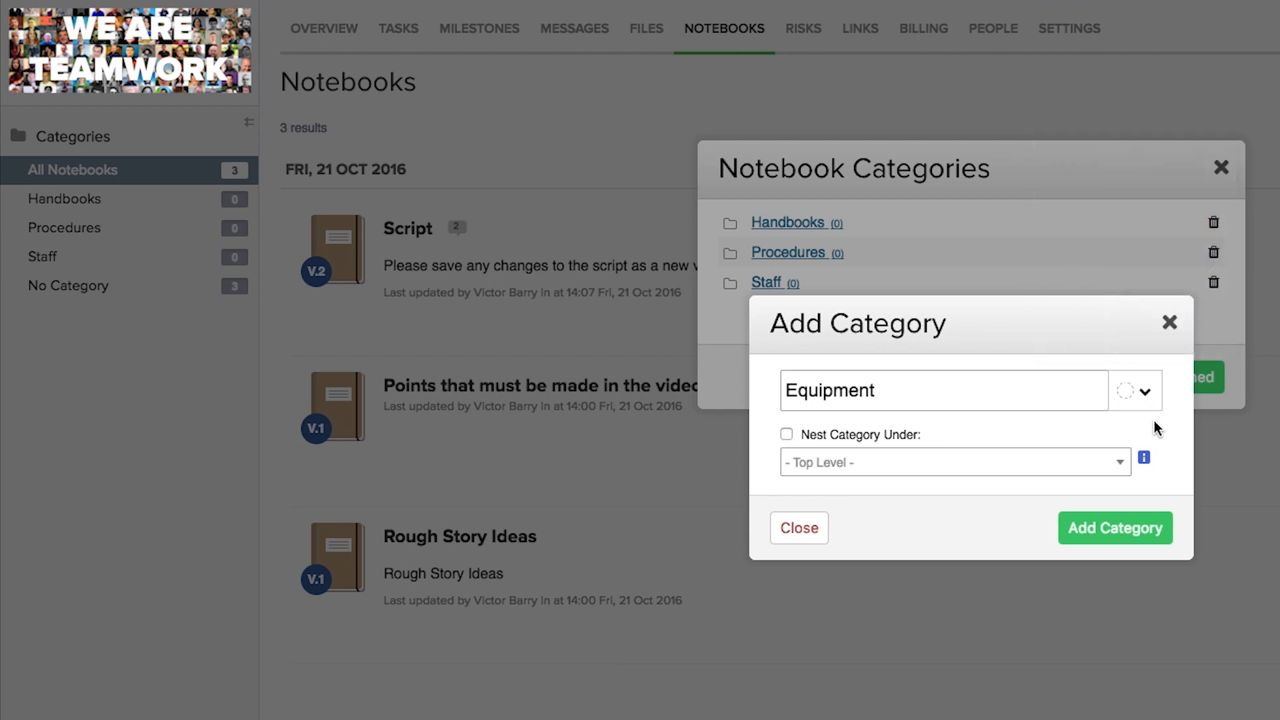
pyautogui.click(837, 435)
pyautogui.click(1035, 467)
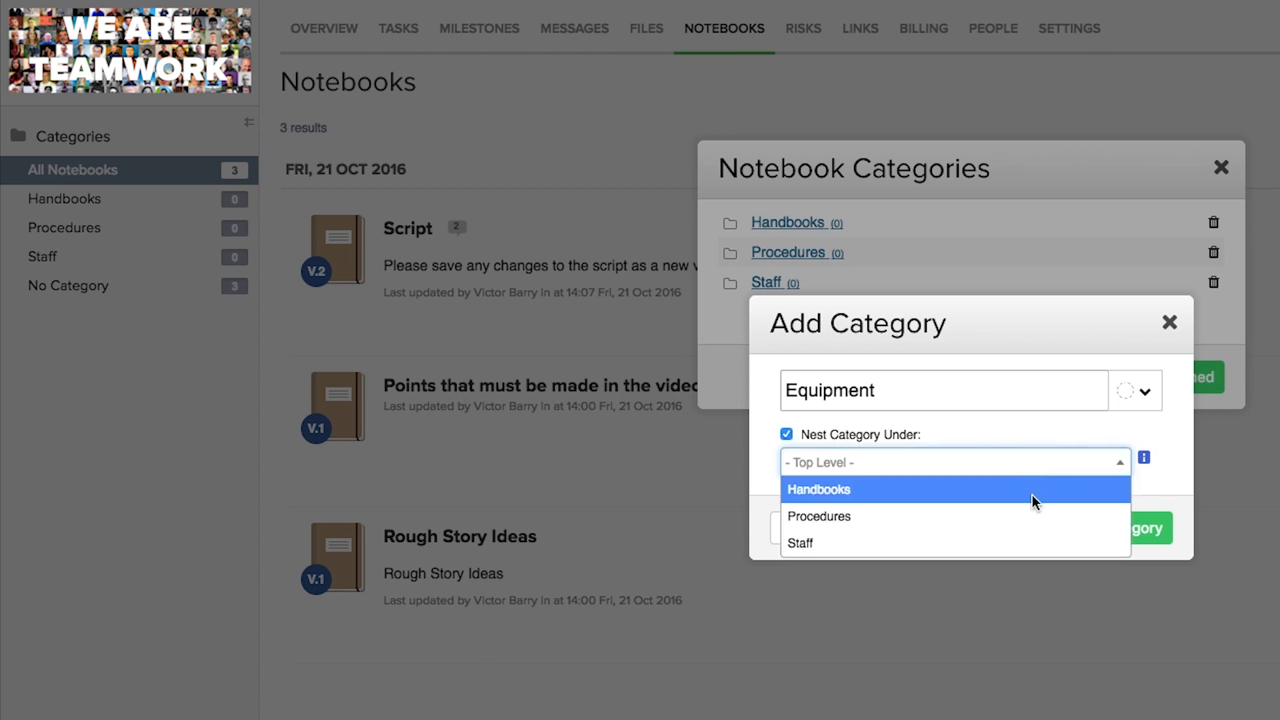
pyautogui.click(1000, 434)
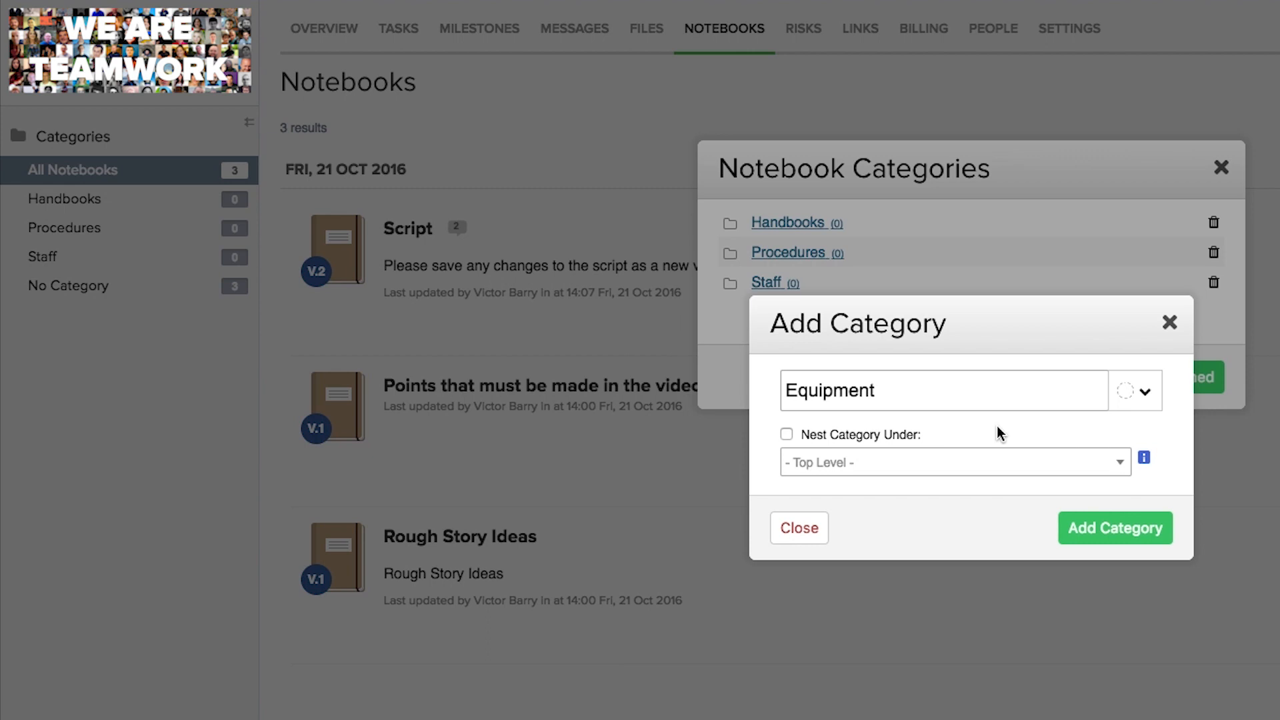
# Add the Equipment category at the top level and finish managing the notebook categories.
pyautogui.click(1115, 527)
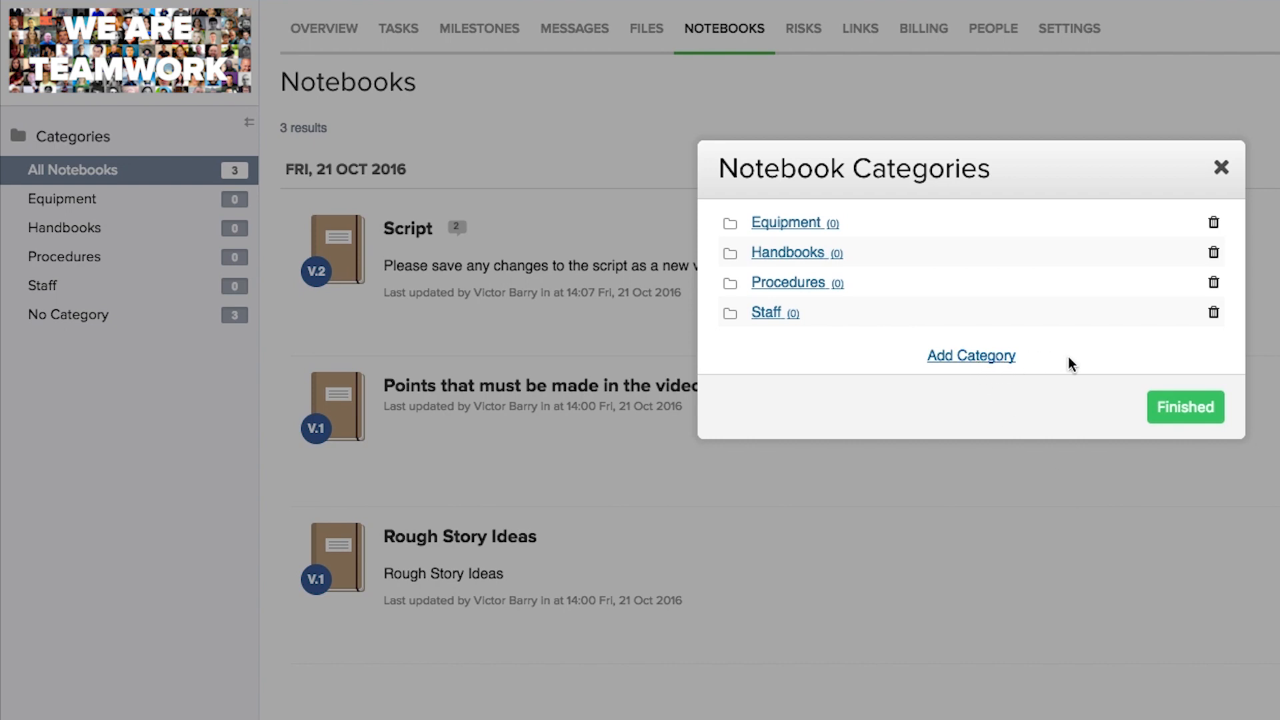
pyautogui.click(1188, 404)
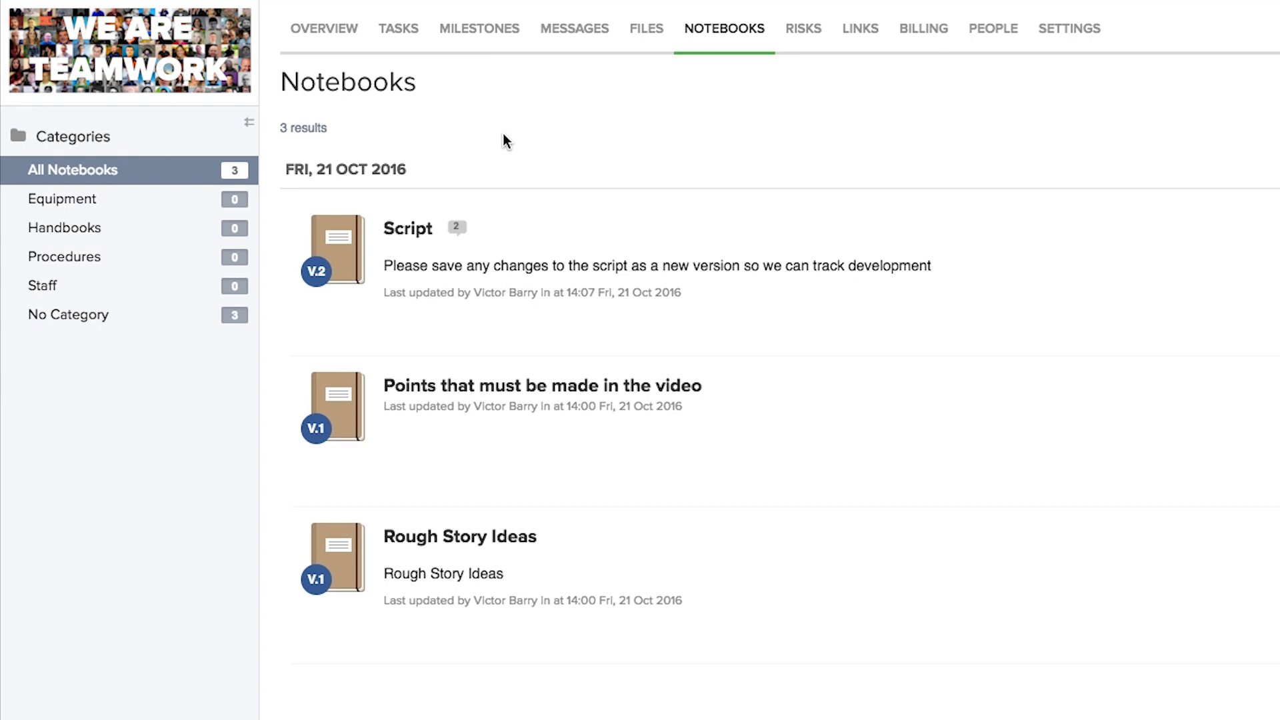
# Preview the Script notebook's contents in Quick View and close the preview.
pyautogui.moveTo(307, 280)
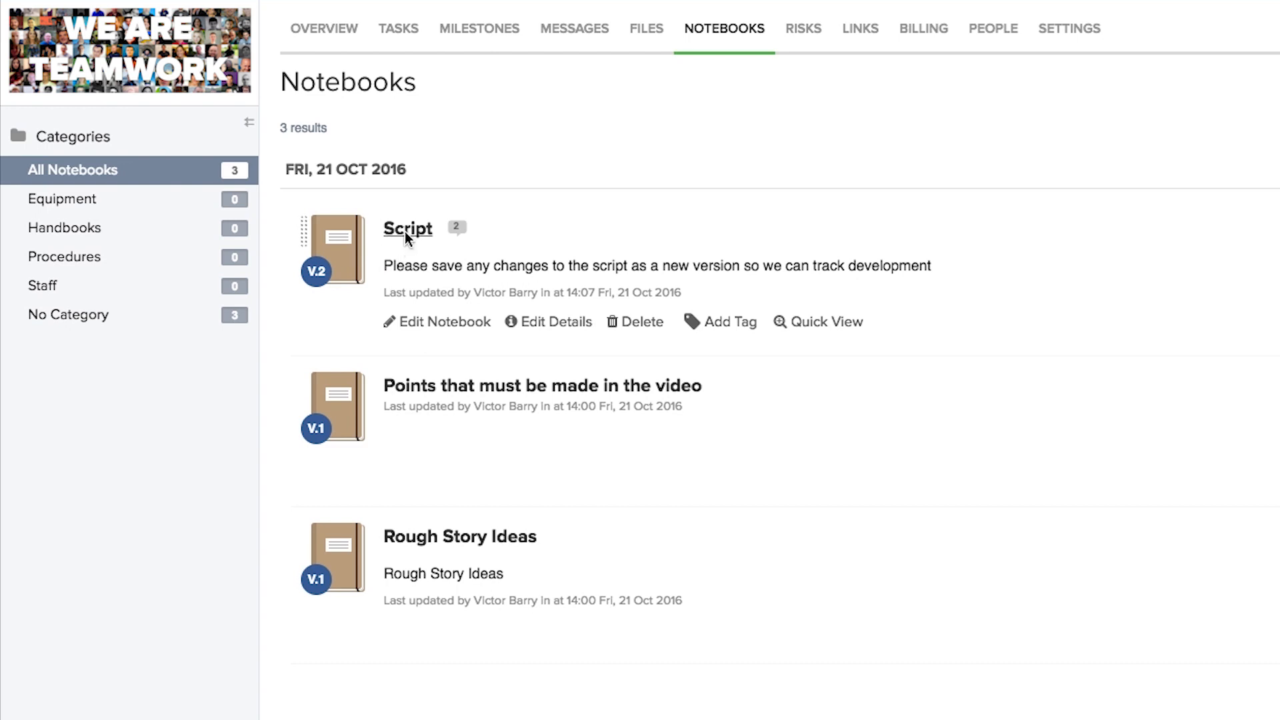
pyautogui.moveTo(457, 230)
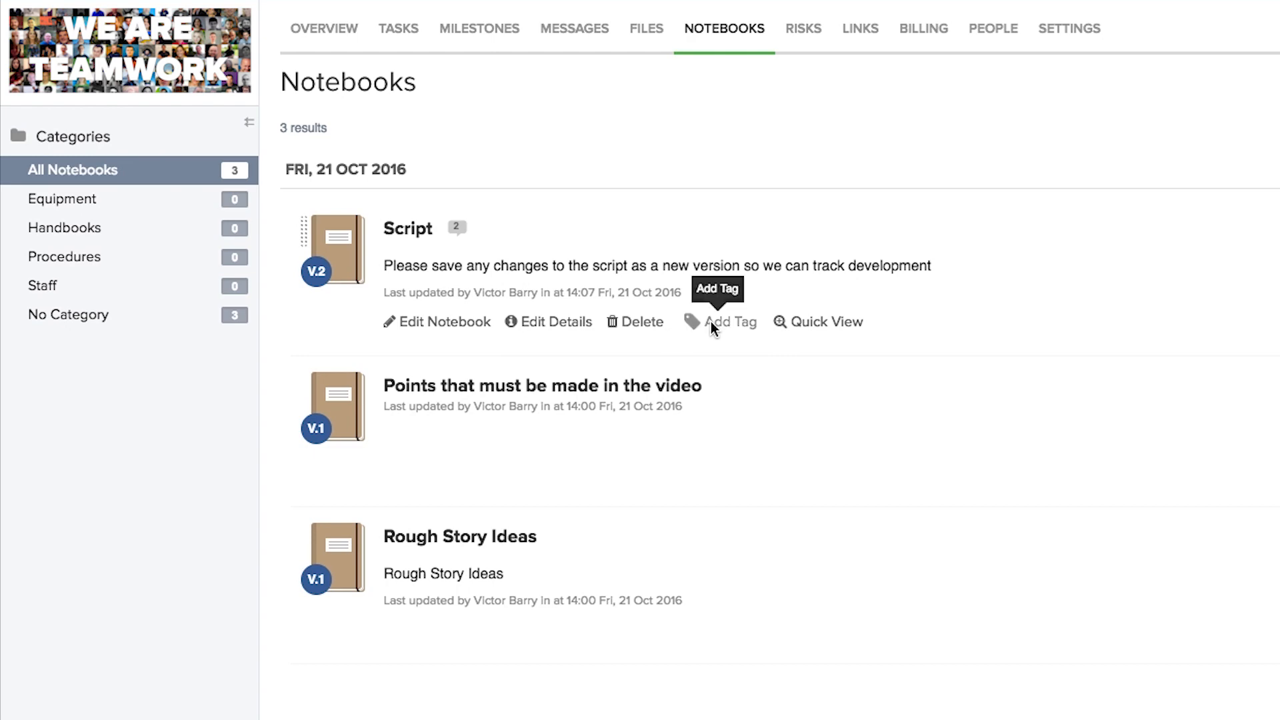
pyautogui.click(806, 321)
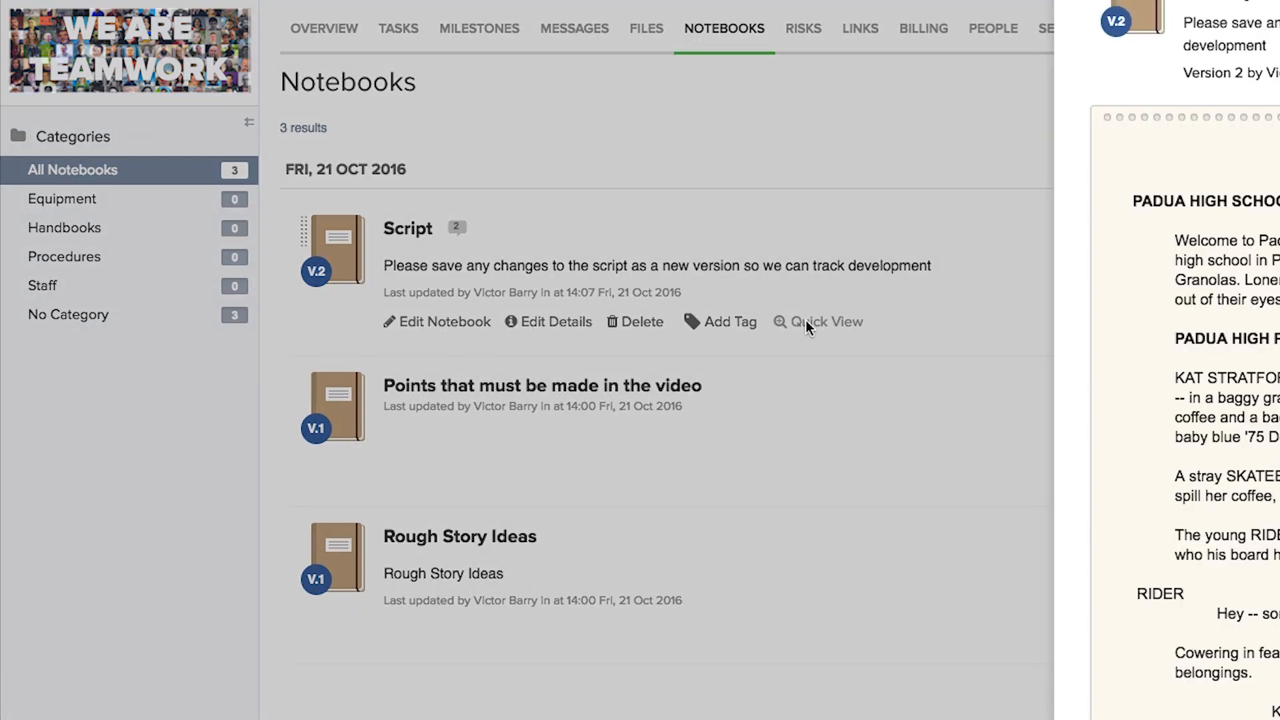
pyautogui.click(805, 321)
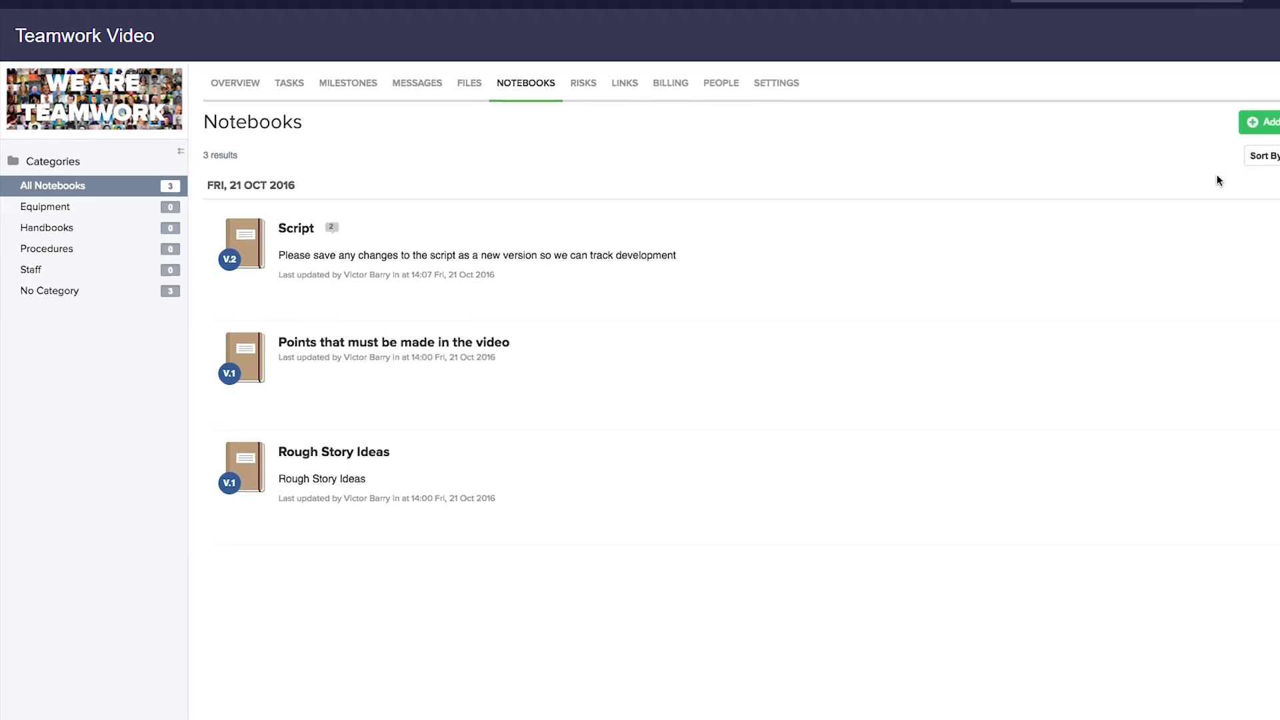
# Check the notebook sorting choices, keep sorting by date, and reverse the sort direction and back.
pyautogui.click(1274, 159)
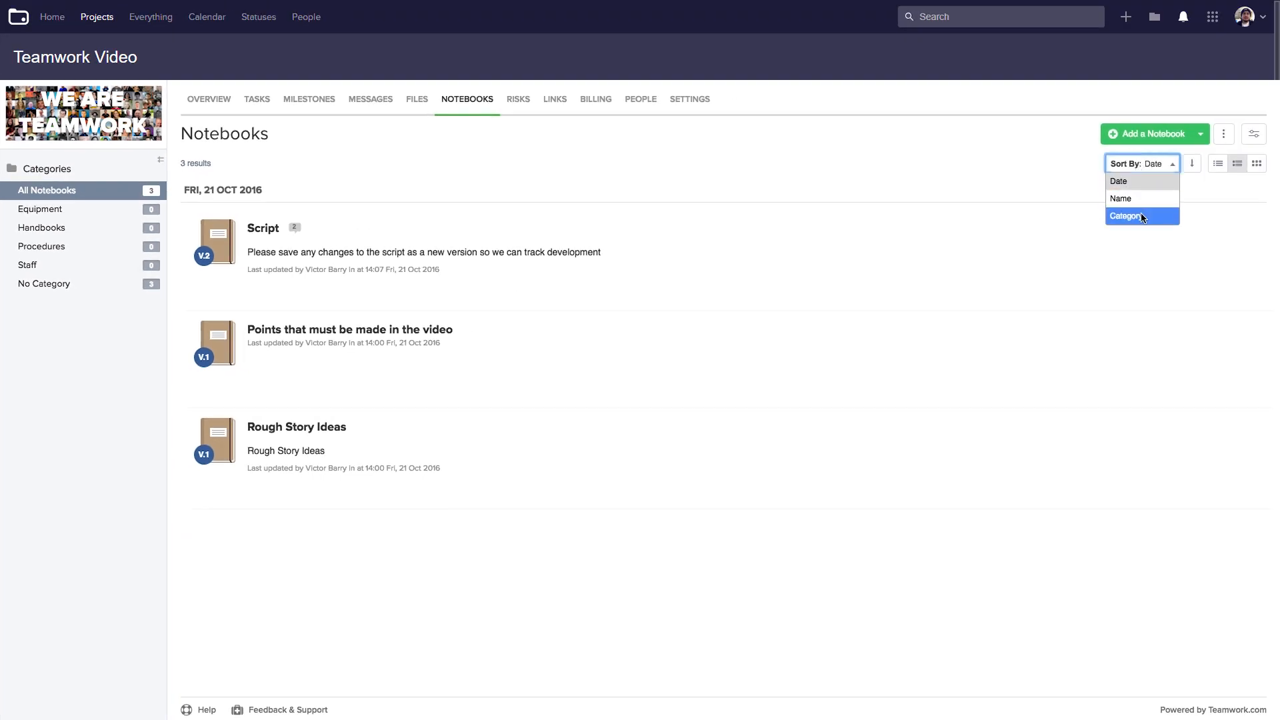
pyautogui.click(1194, 181)
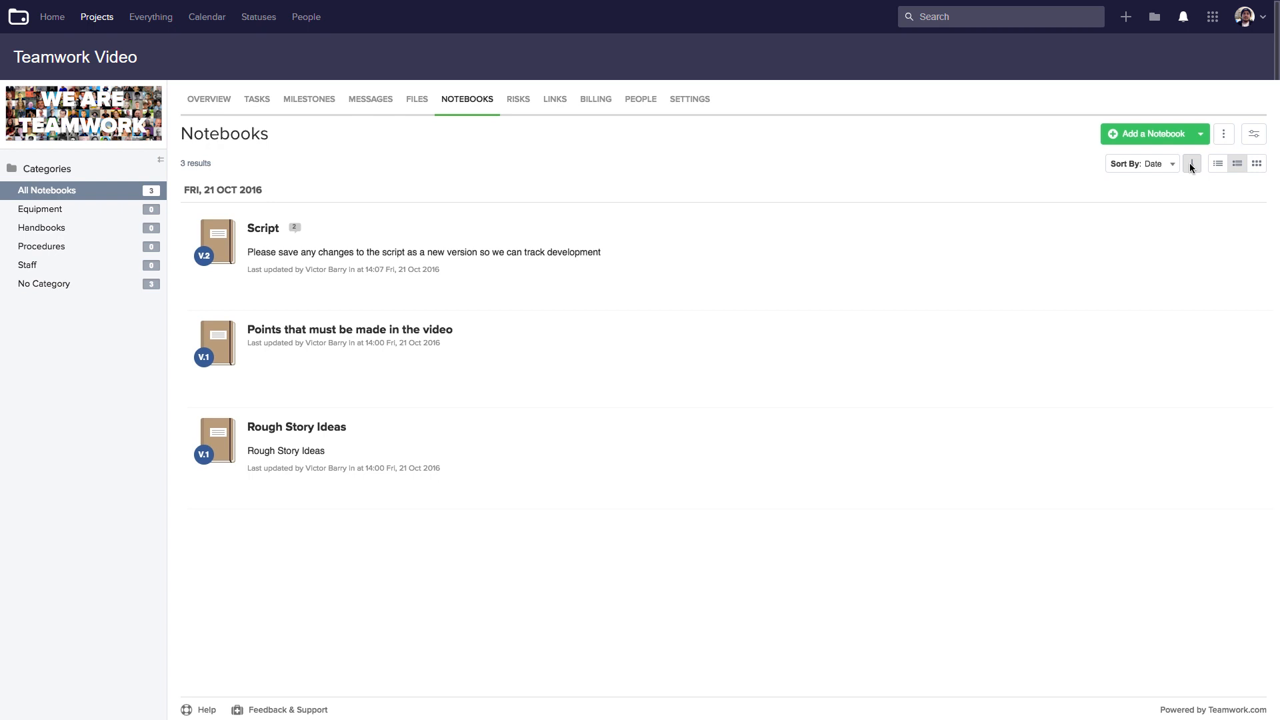
pyautogui.click(1192, 164)
pyautogui.click(1192, 164)
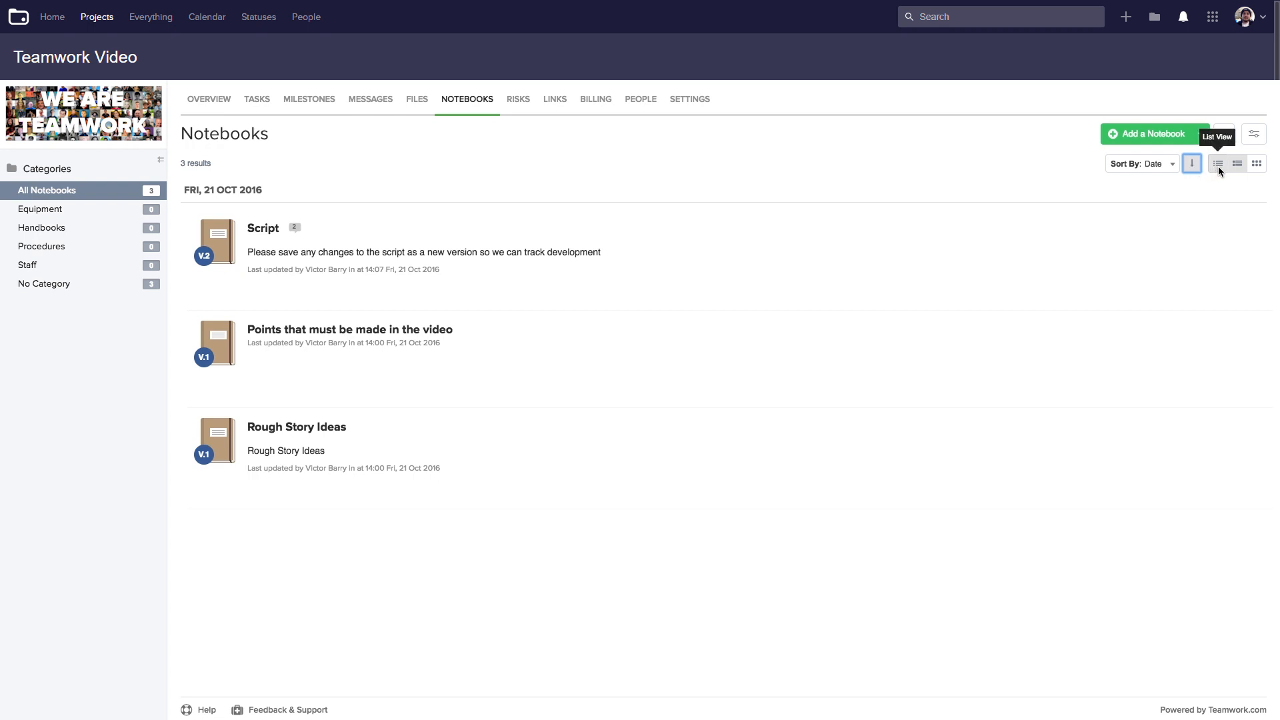
# Try the list and grid layouts for the notebooks and return to the detailed layout with notebook covers.
pyautogui.click(1218, 164)
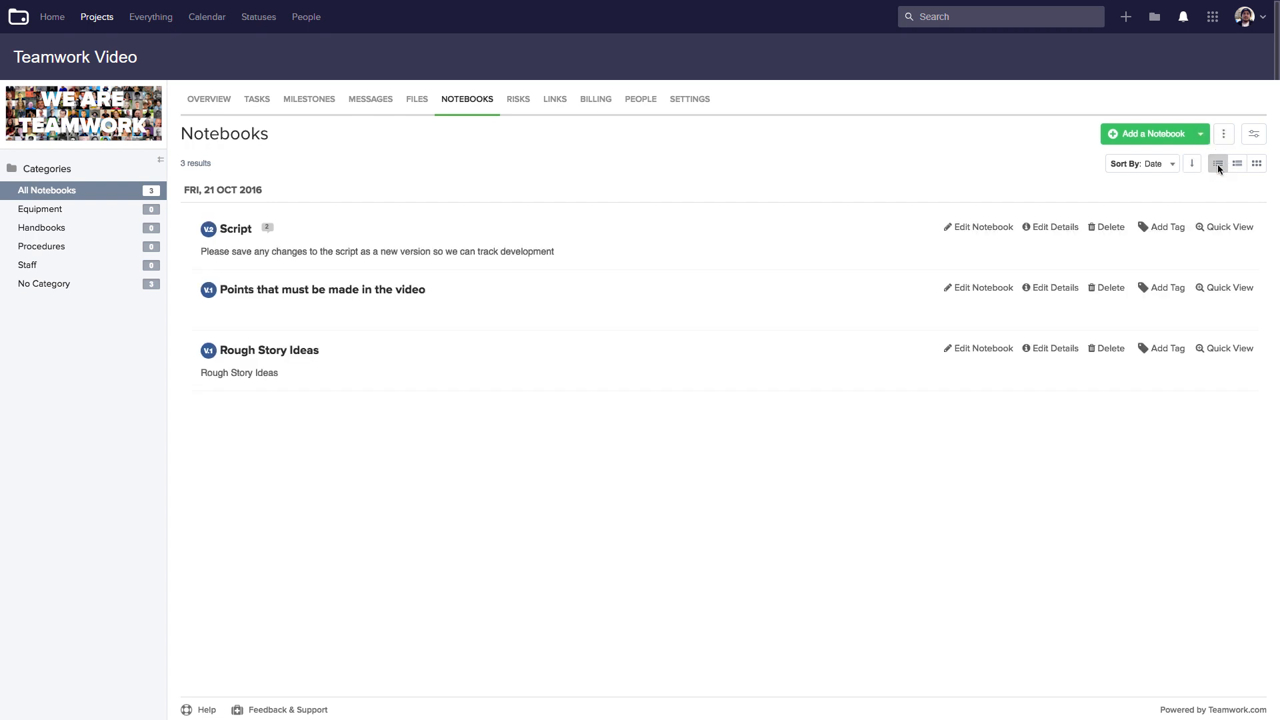
pyautogui.click(1234, 167)
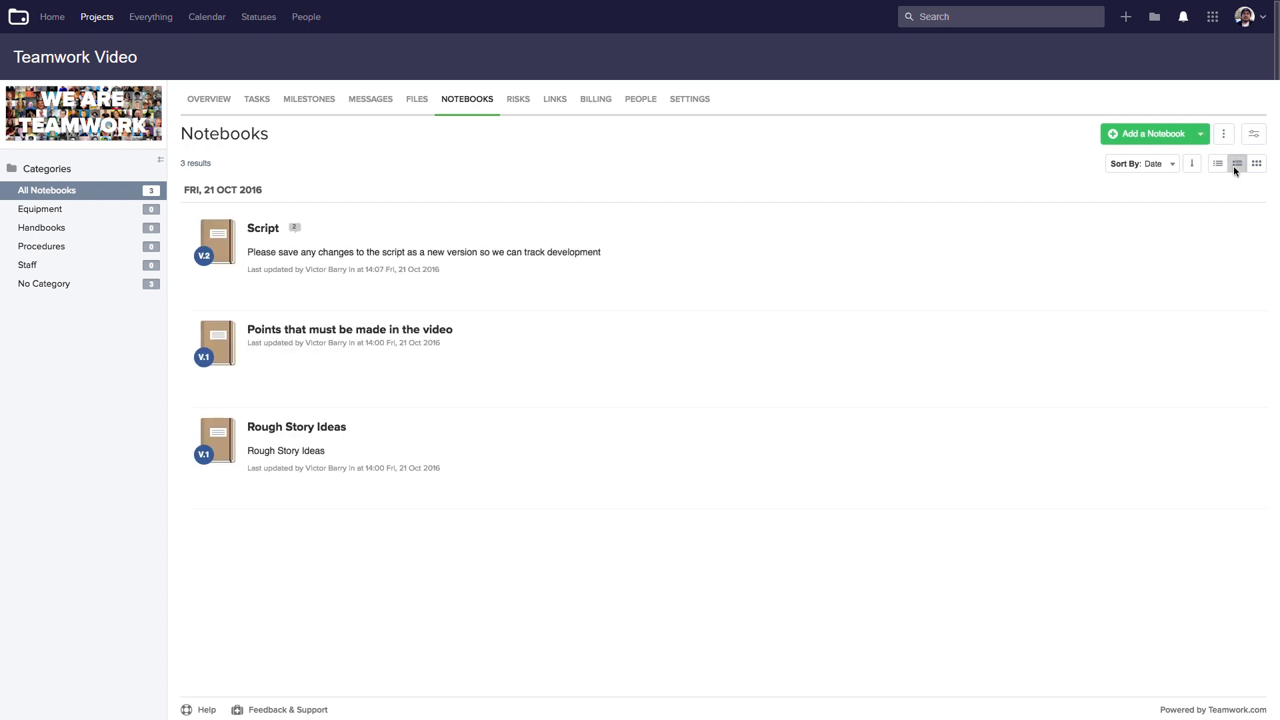
pyautogui.click(1257, 164)
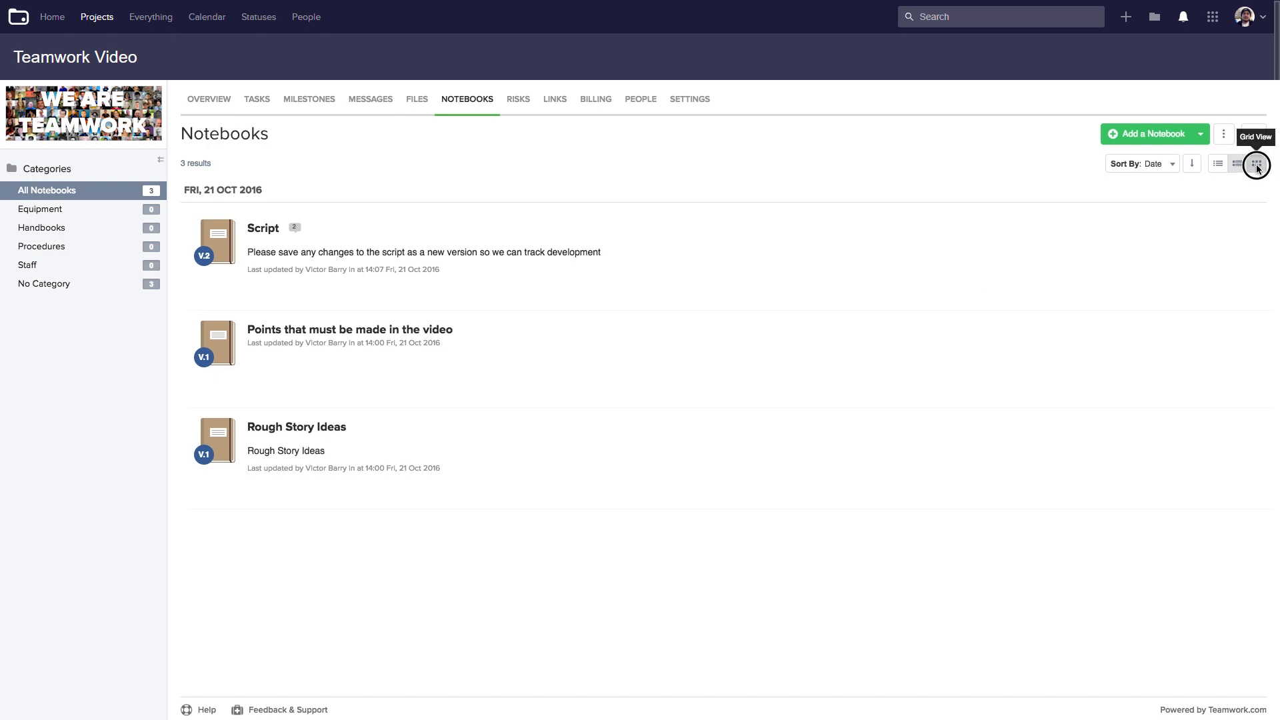
pyautogui.click(1238, 164)
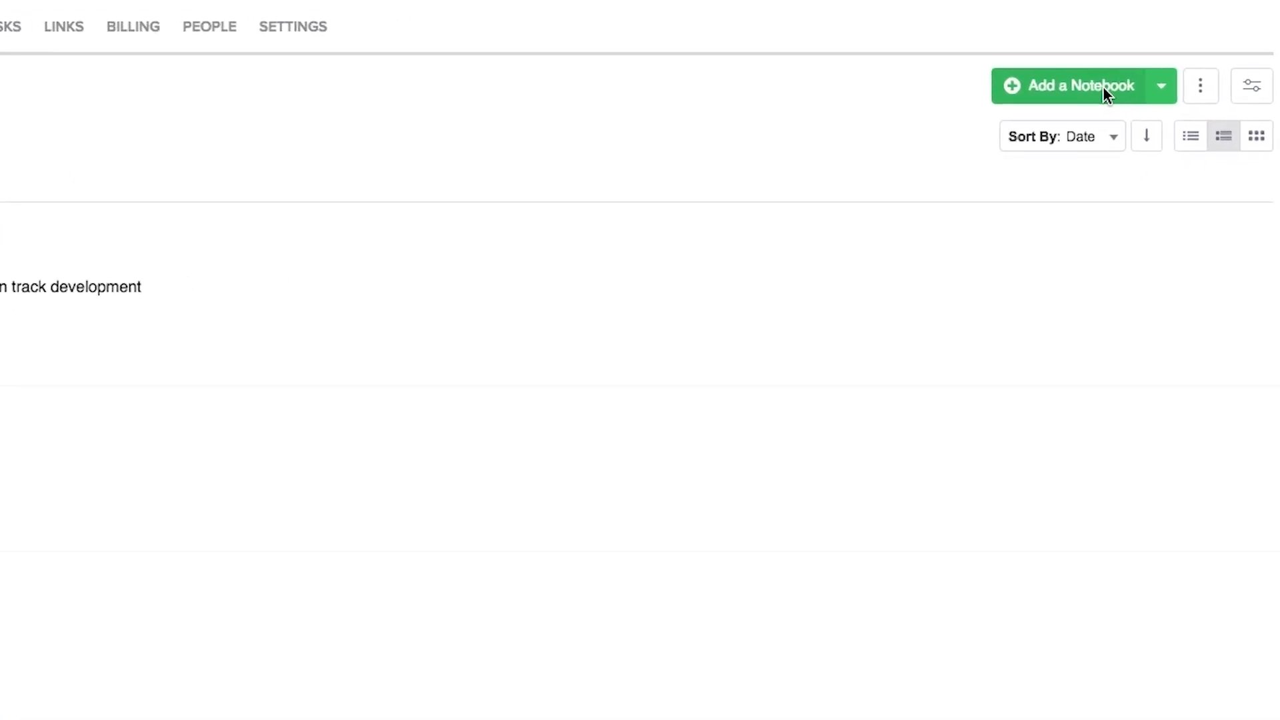
# Start a new notebook titled "Equipment List" with the short description "For Live Action Shoots".
pyautogui.click(1162, 86)
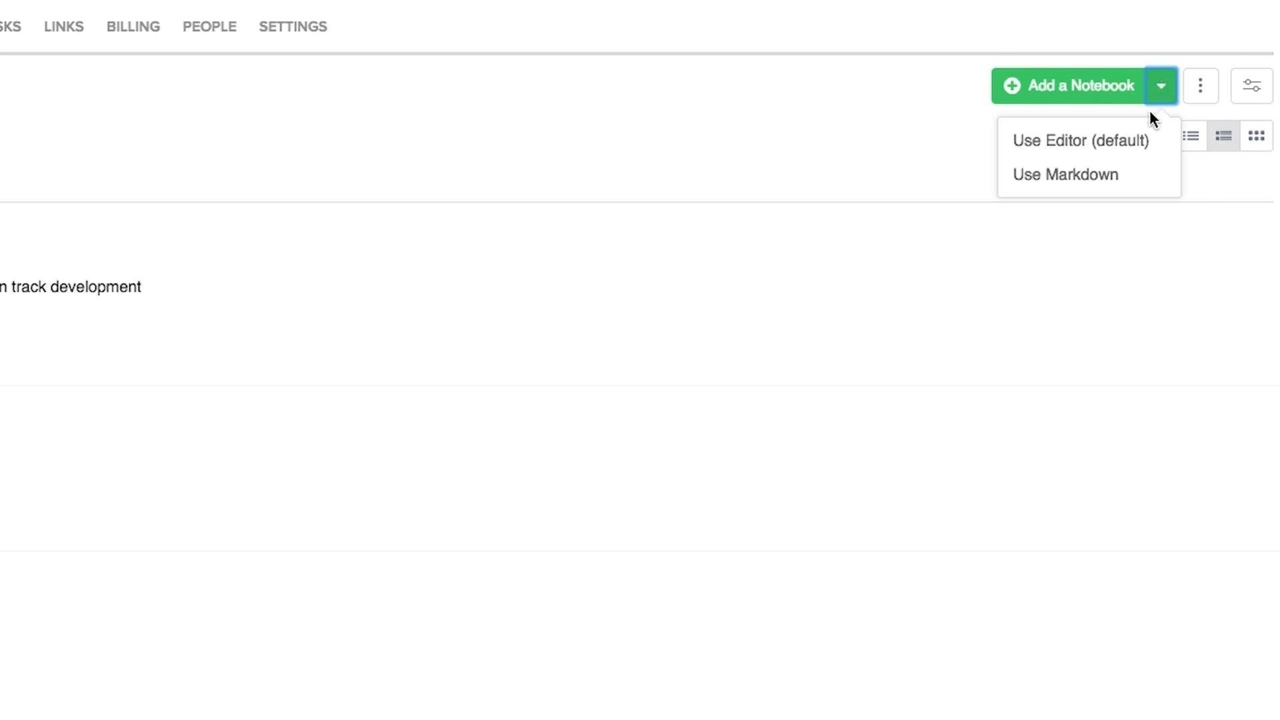
pyautogui.click(1131, 175)
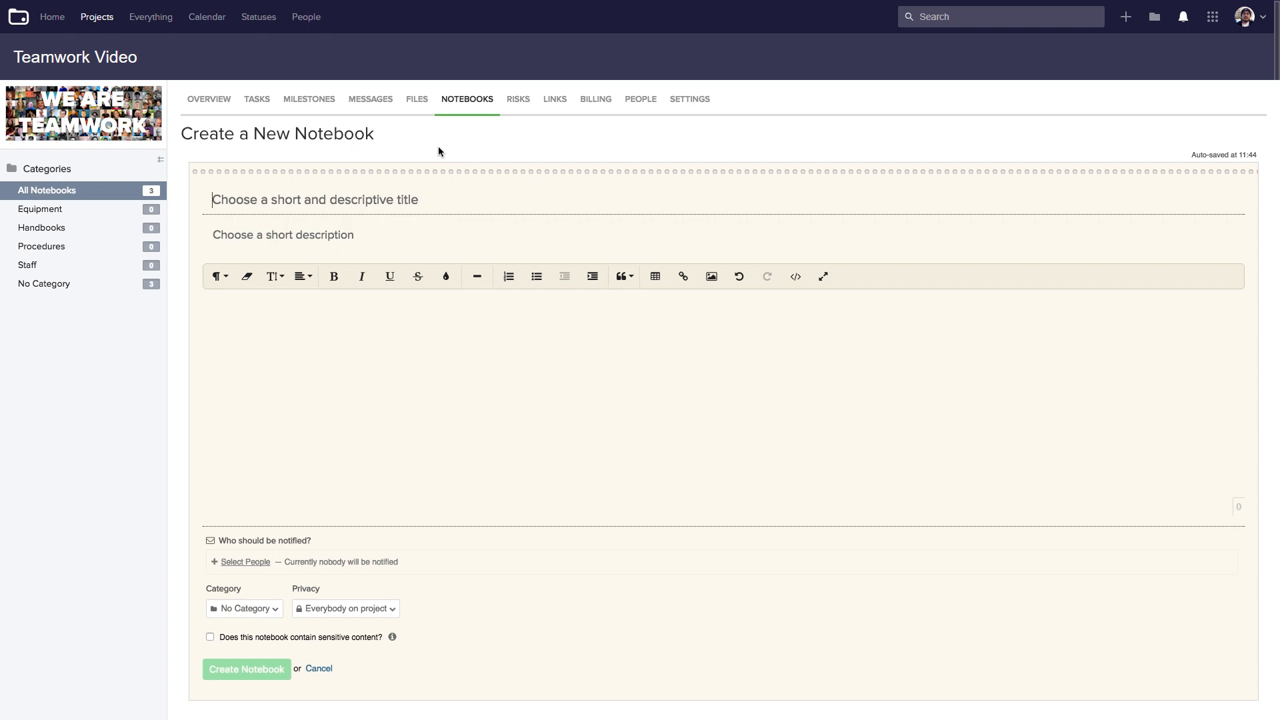
pyautogui.write('Equipment List ')
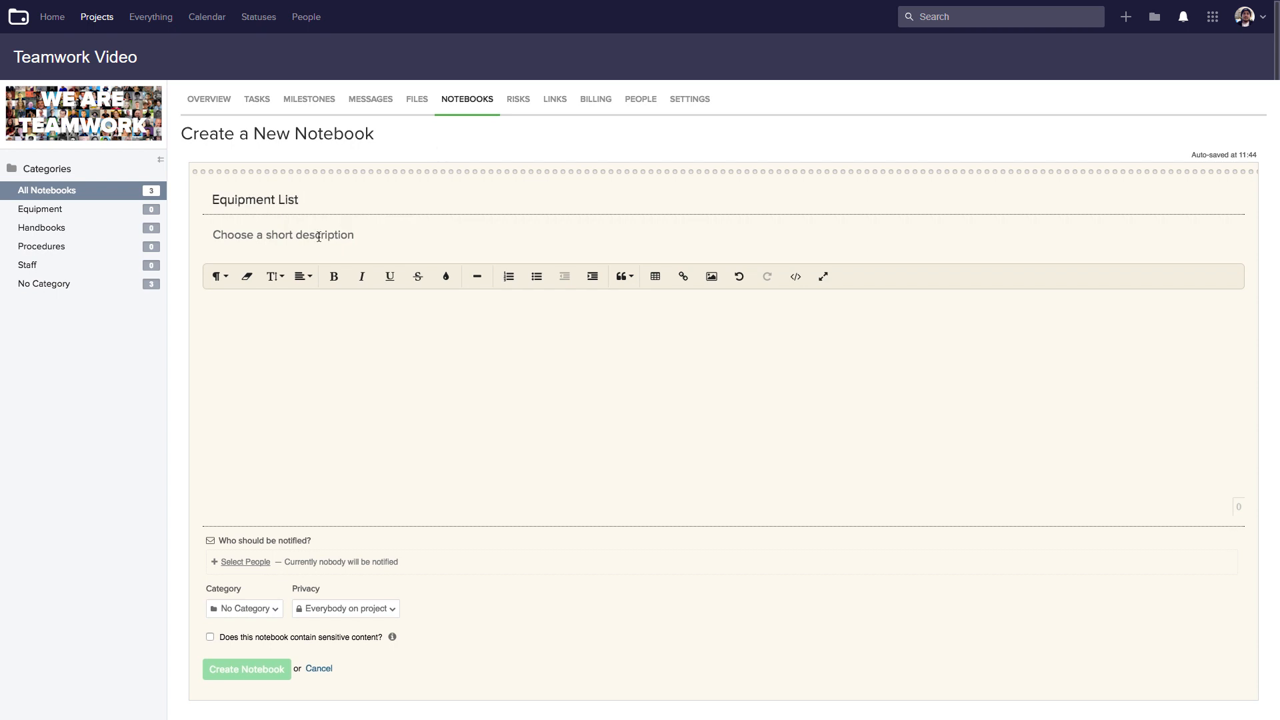
pyautogui.write('For Live Action Shoots')
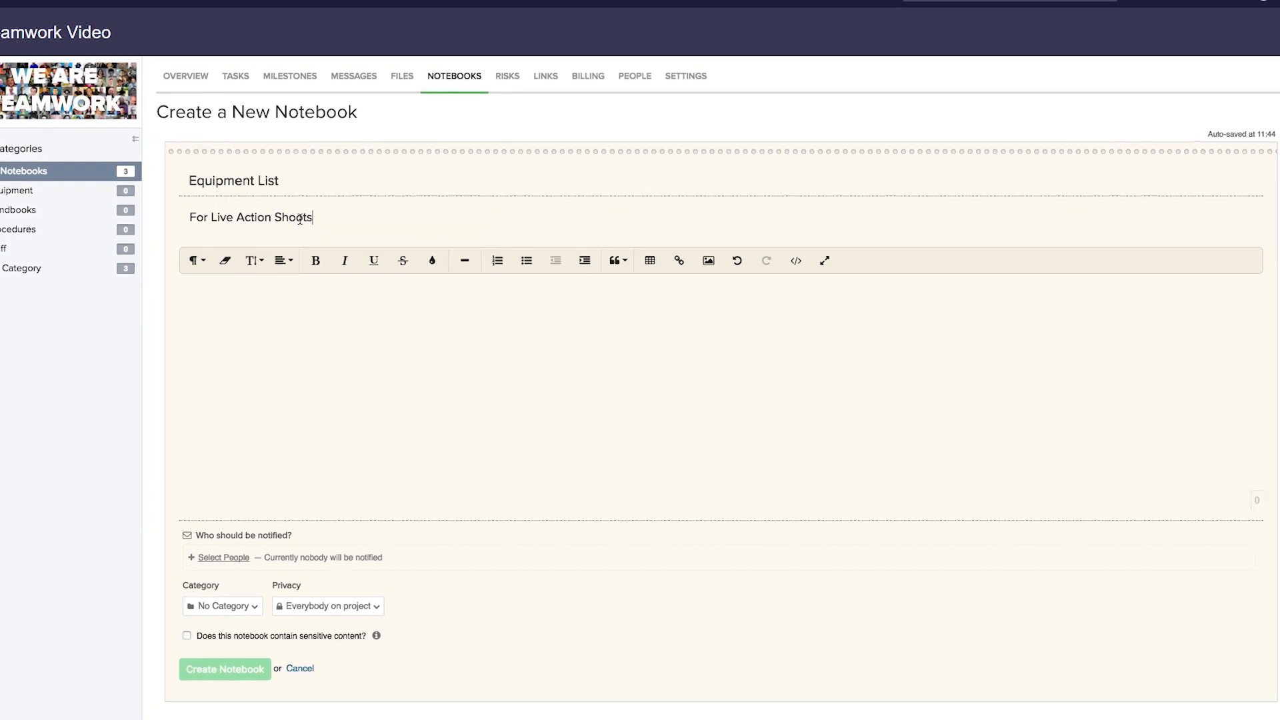
# Enter Panasonic GH5, Lamps + Softbox (x3), Shotgun Mic, Zoom, 50mm Lens, Monitor and Director's Chair on separate lines in the notebook, and check the HTML code.
pyautogui.click(320, 327)
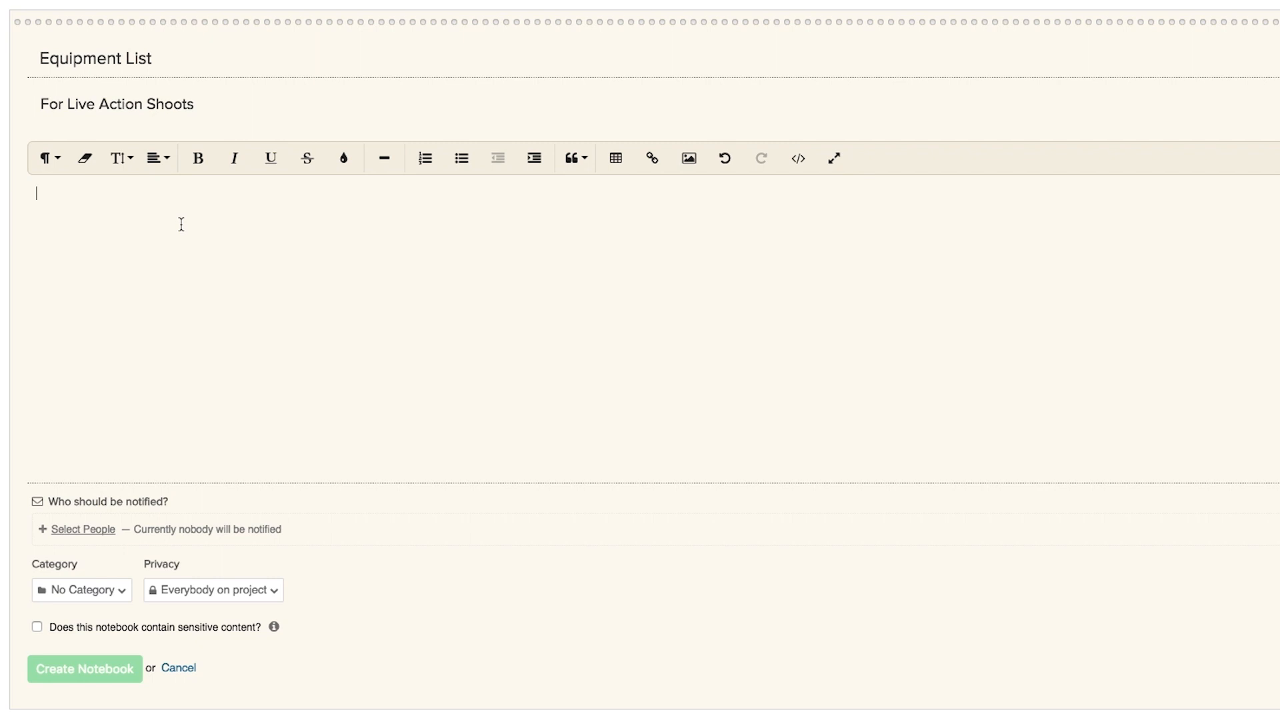
pyautogui.write("Panasonic GH5 Lamps + Softbox (x3) Shotgun Mic Zoom 50mm Lens Monitor Director's Chair")
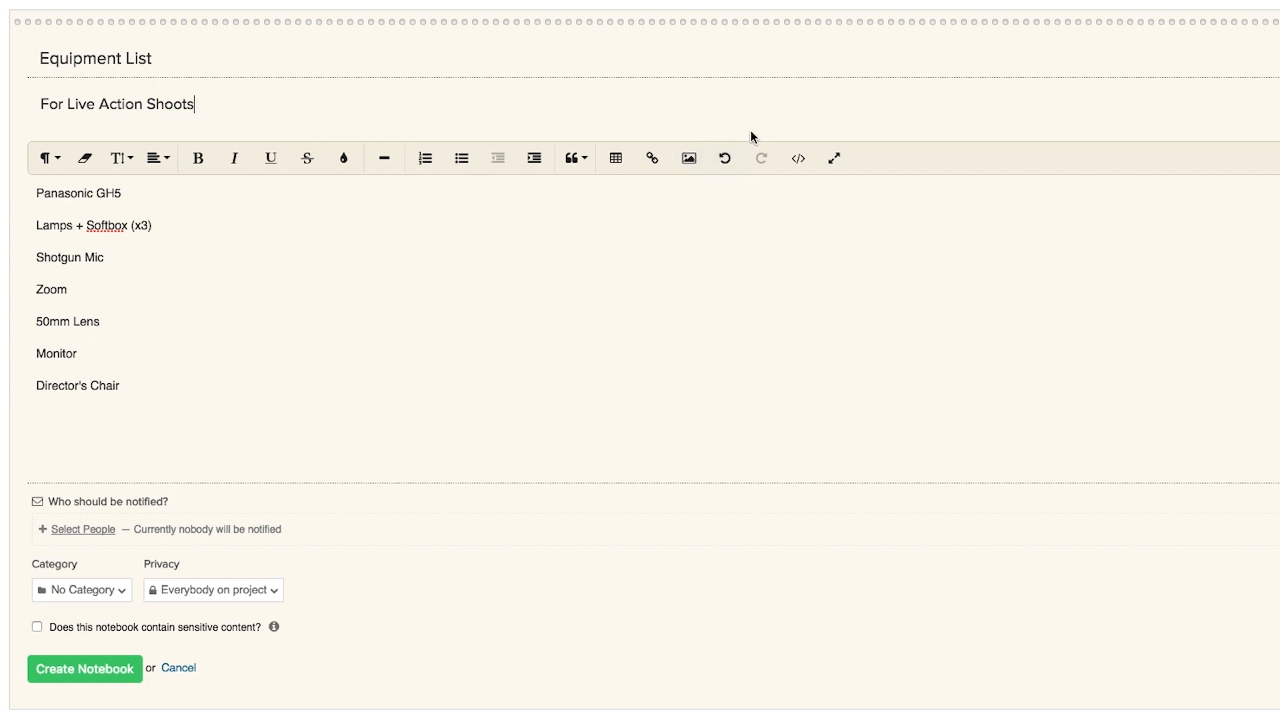
pyautogui.click(798, 164)
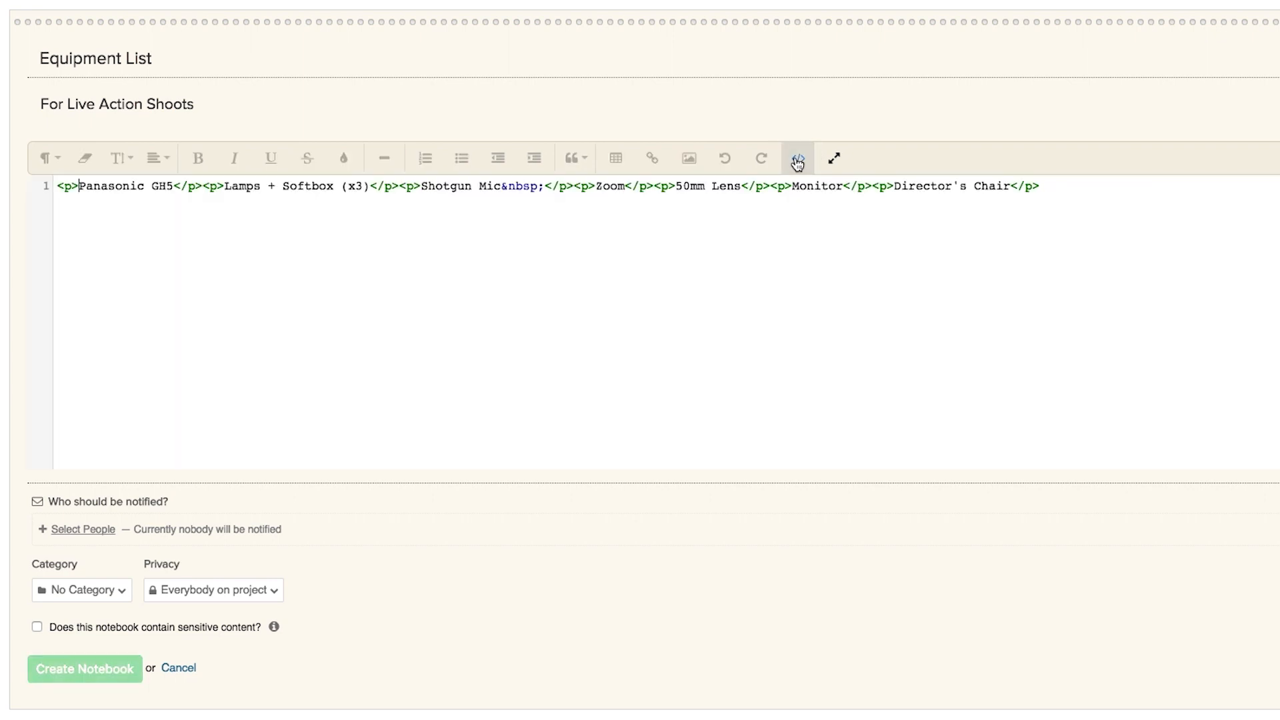
pyautogui.click(797, 163)
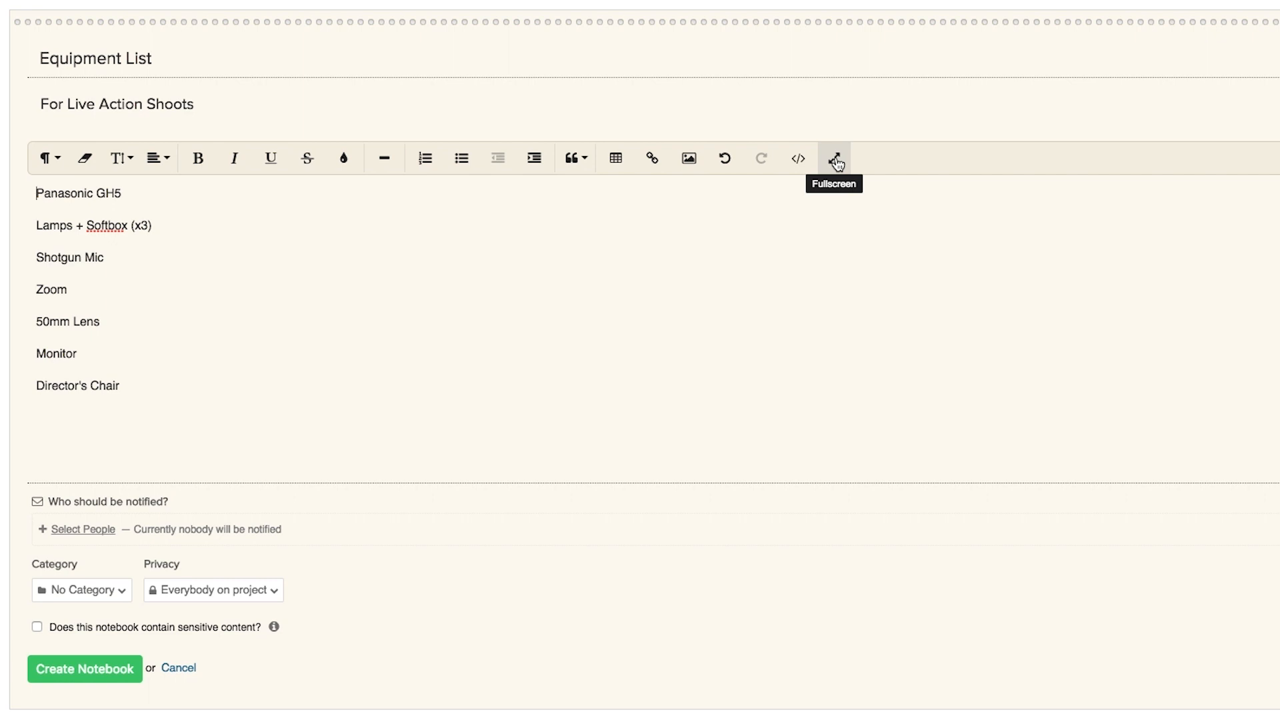
# Turn all the equipment lines into a numbered list and add "Megaphone" as the last item.
pyautogui.hotkey('ctrl', 'a')
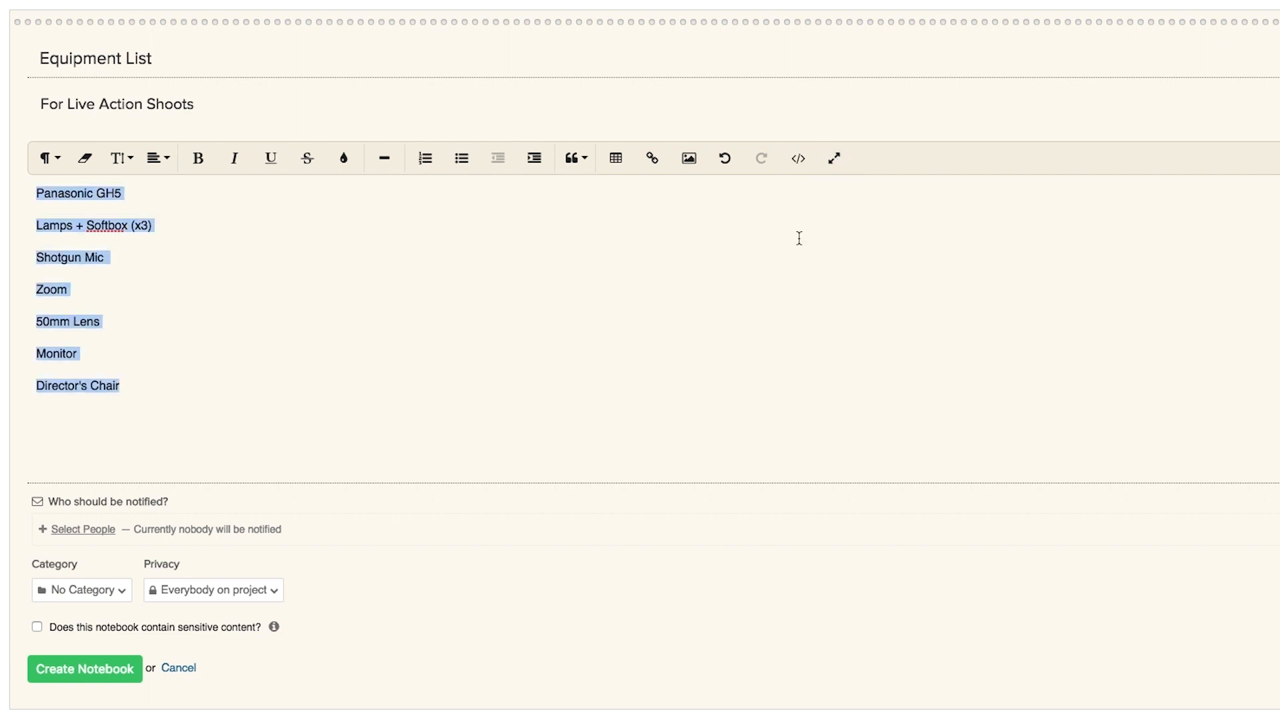
pyautogui.click(427, 165)
pyautogui.press('Right')
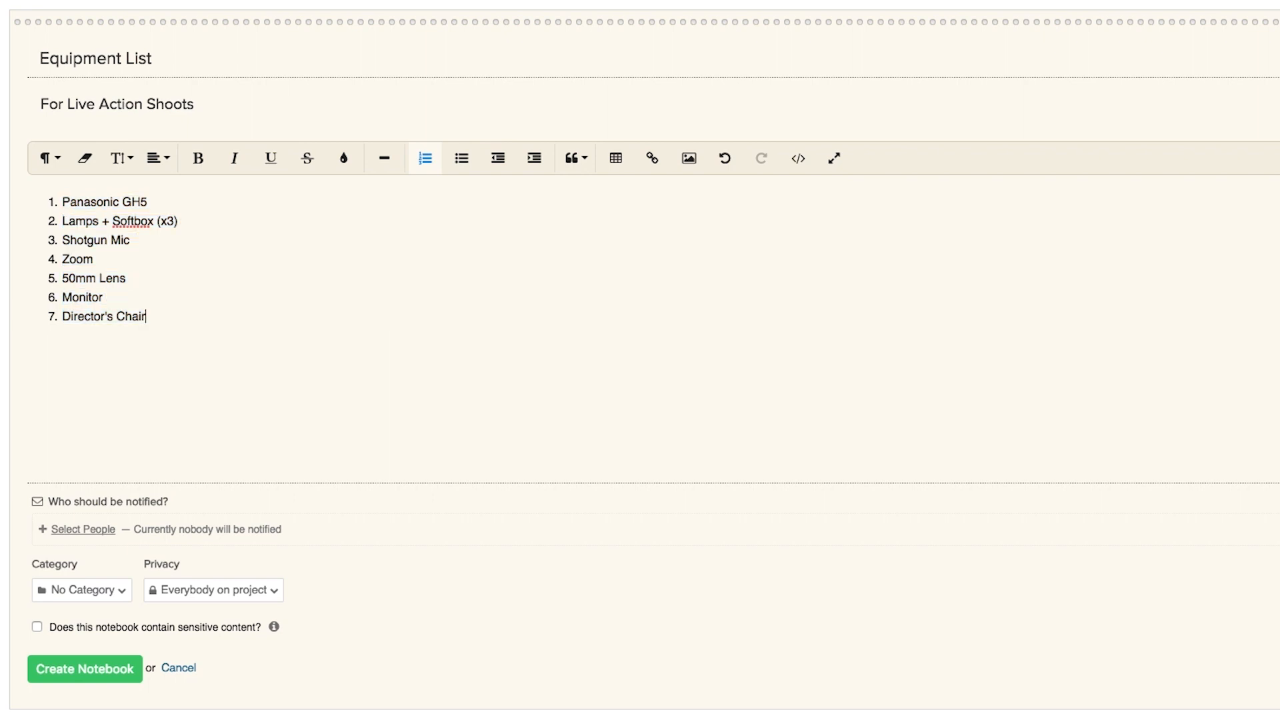
pyautogui.press('Return')
pyautogui.write('Megaphone')
# Add two Teamwork Video members to the people notified about the notebook, and remove the first one listed.
pyautogui.click(103, 530)
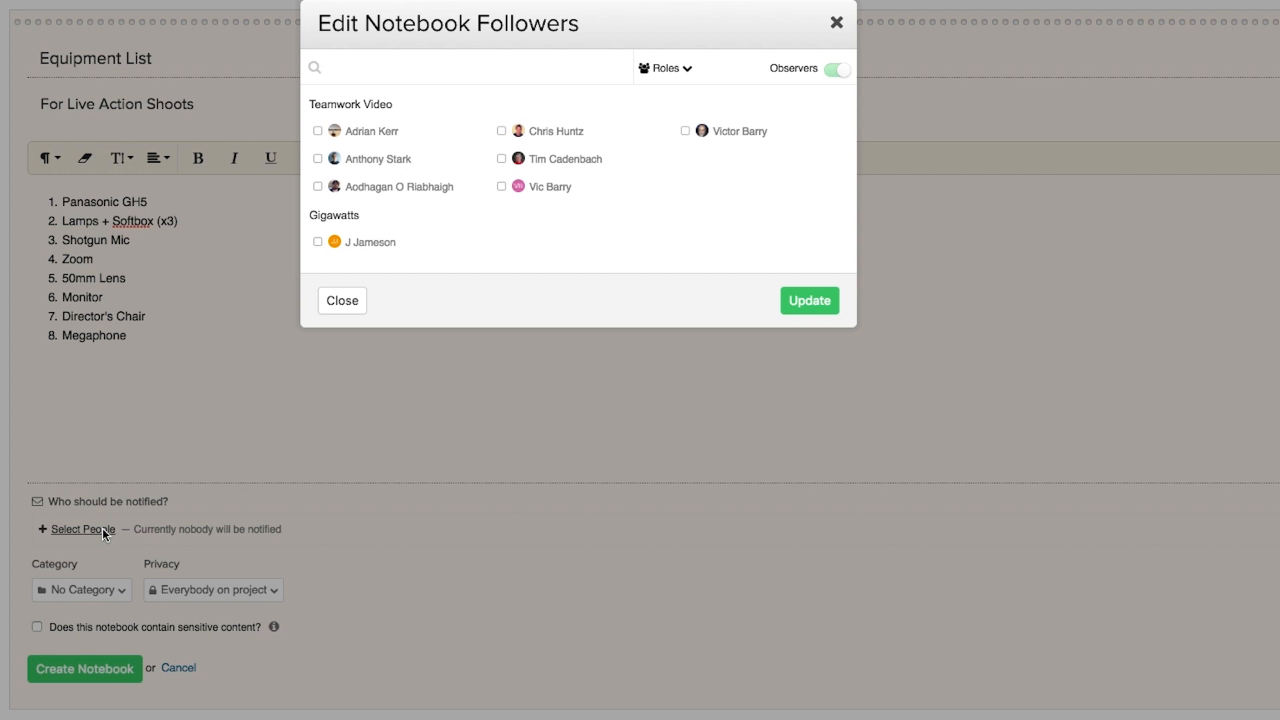
pyautogui.click(685, 131)
pyautogui.click(511, 158)
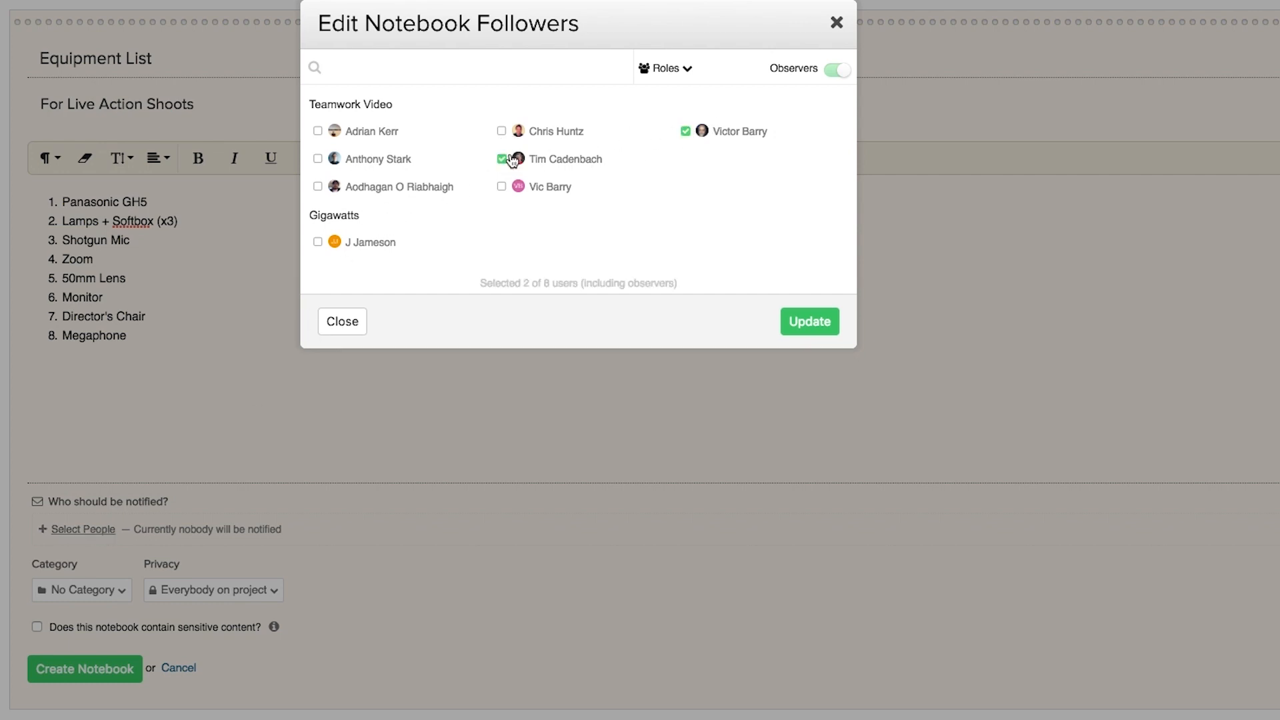
pyautogui.click(796, 321)
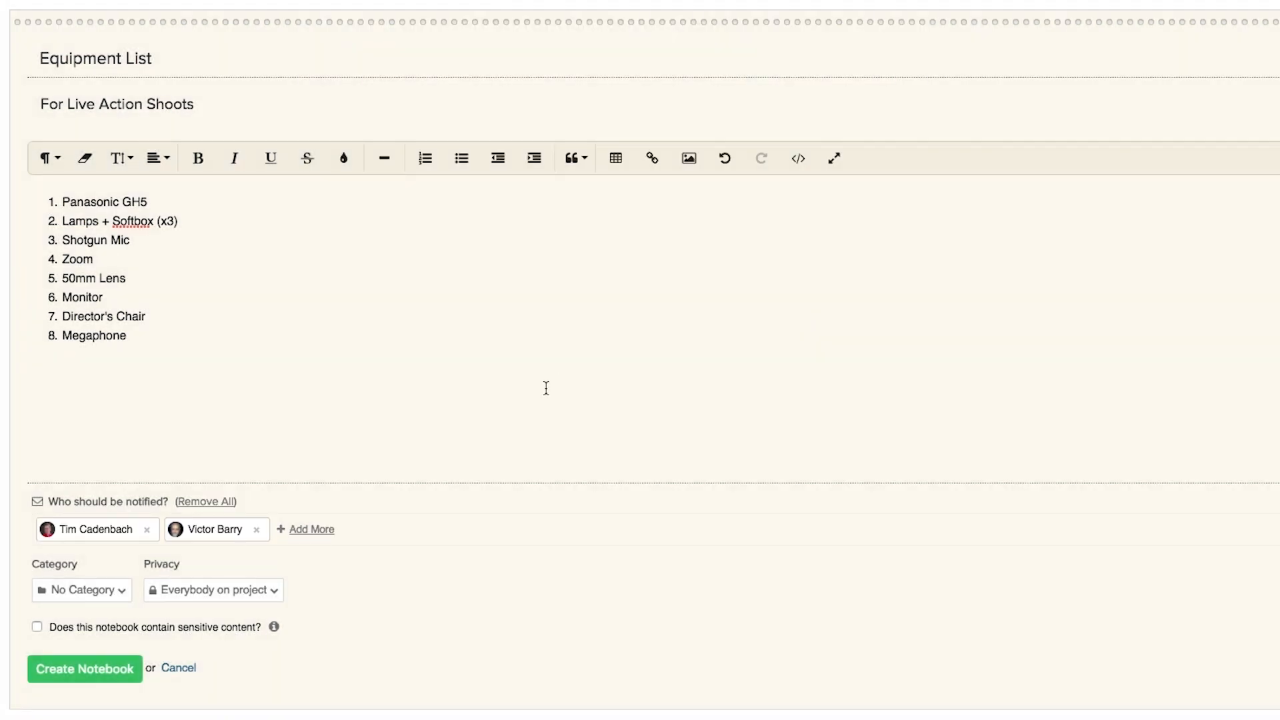
pyautogui.click(147, 531)
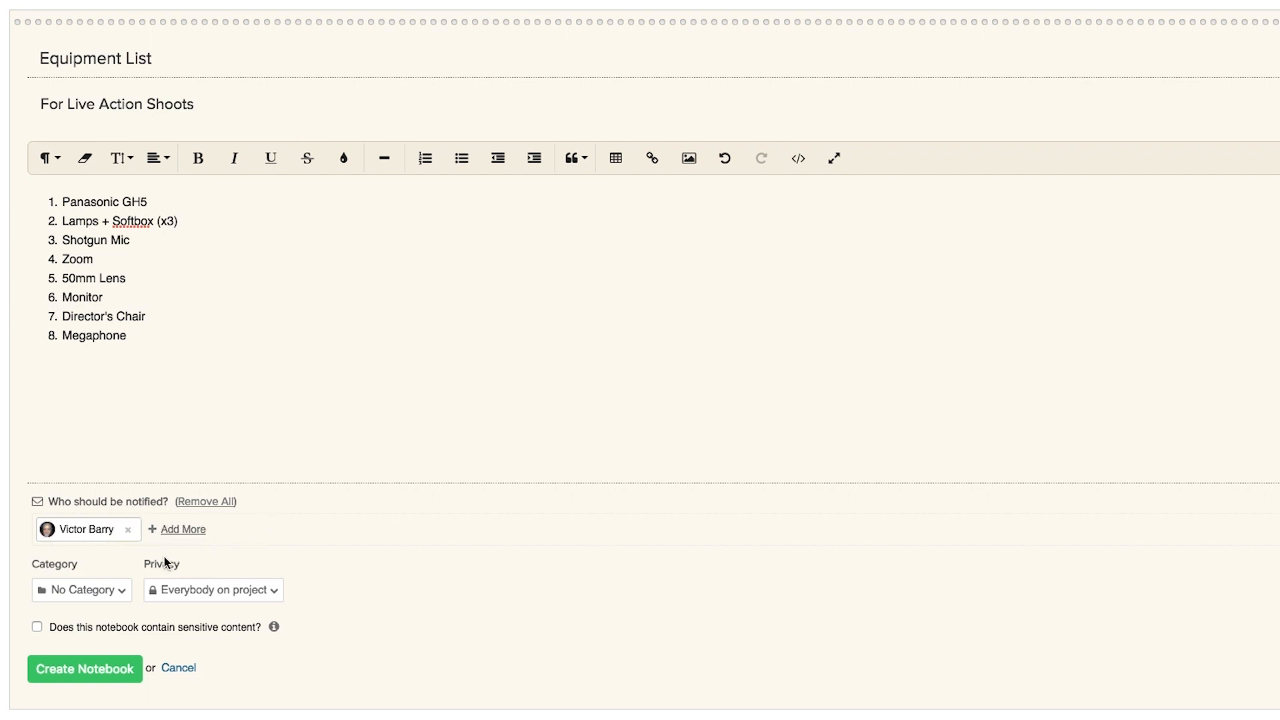
# Assign the notebook to the Equipment category and create it.
pyautogui.click(122, 591)
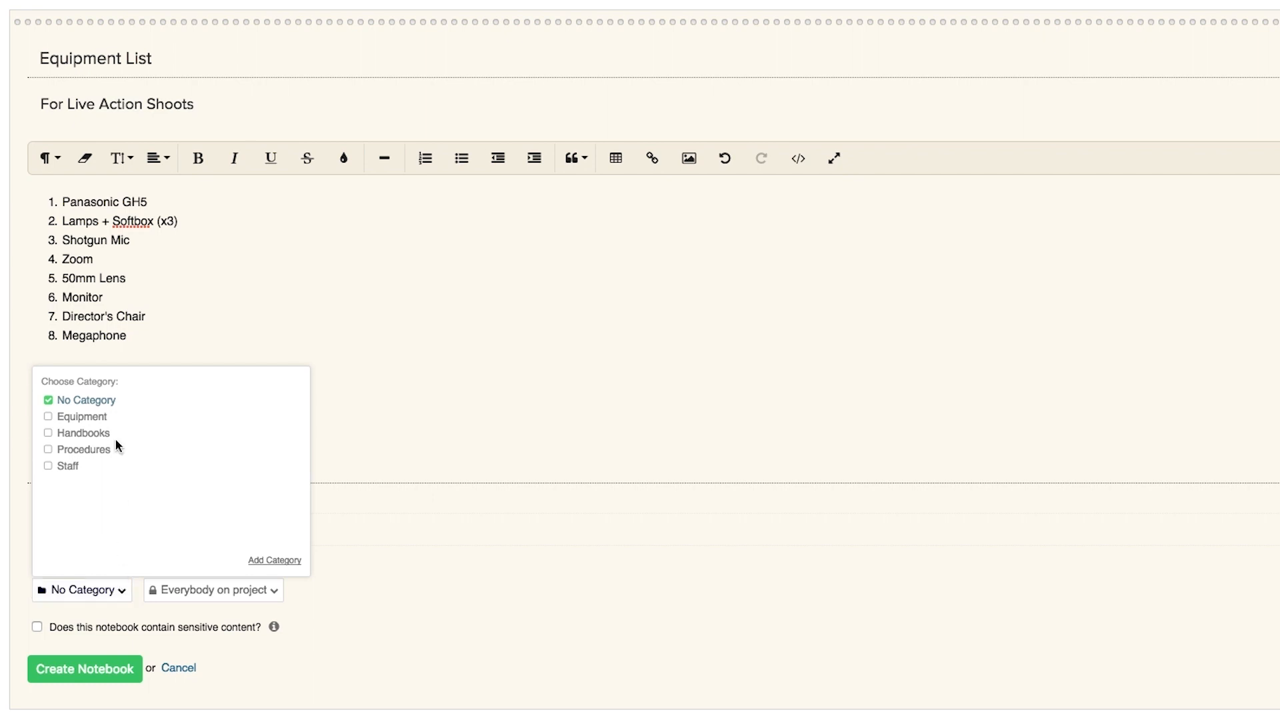
pyautogui.click(85, 418)
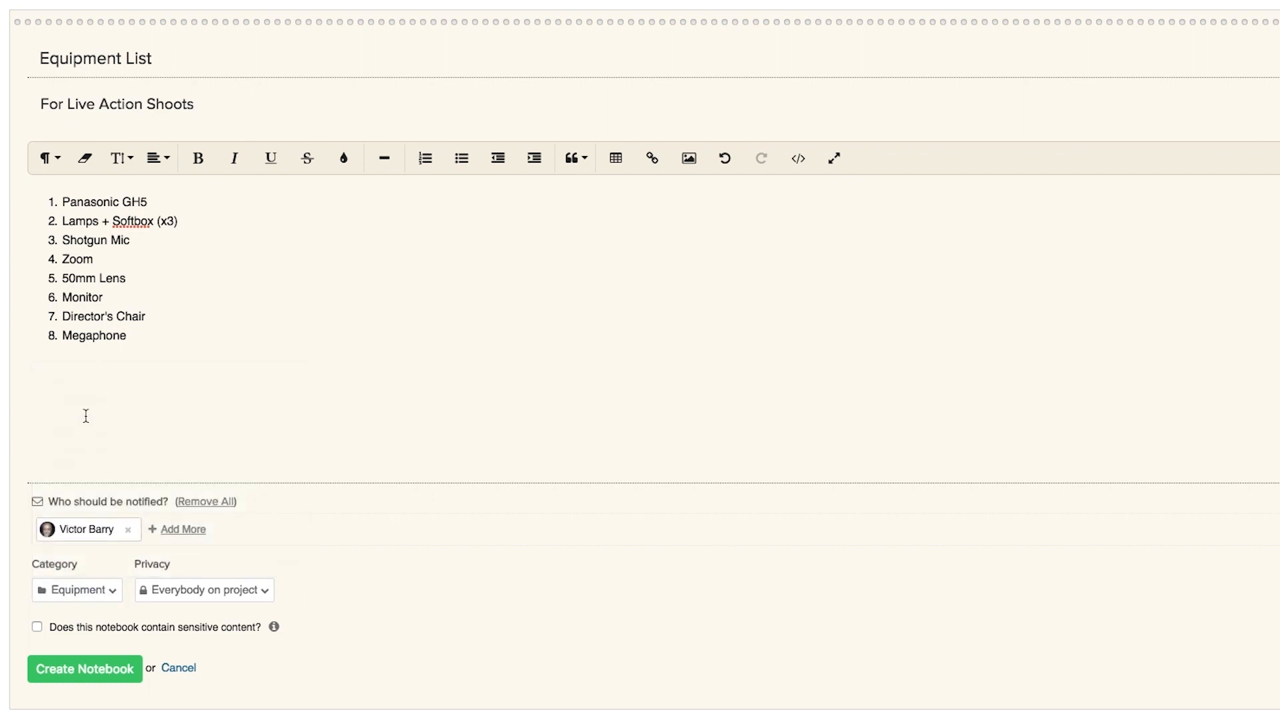
pyautogui.click(237, 592)
pyautogui.click(90, 669)
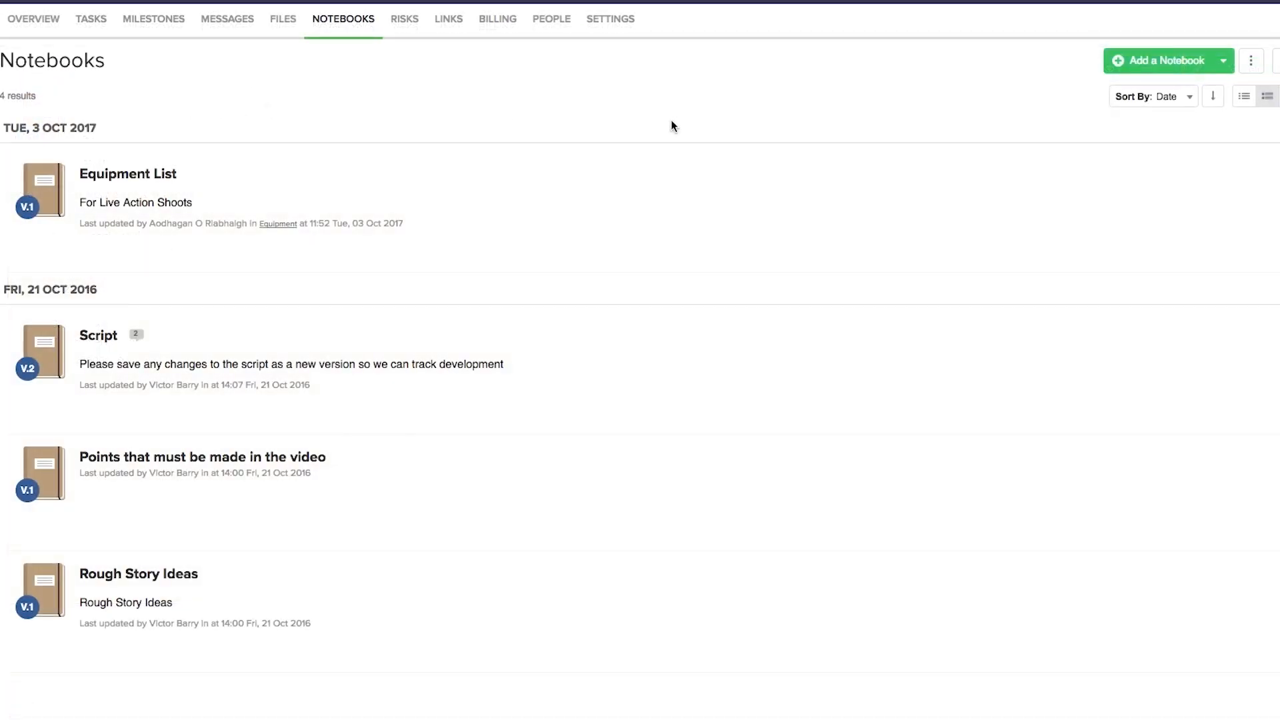
pyautogui.click(1250, 65)
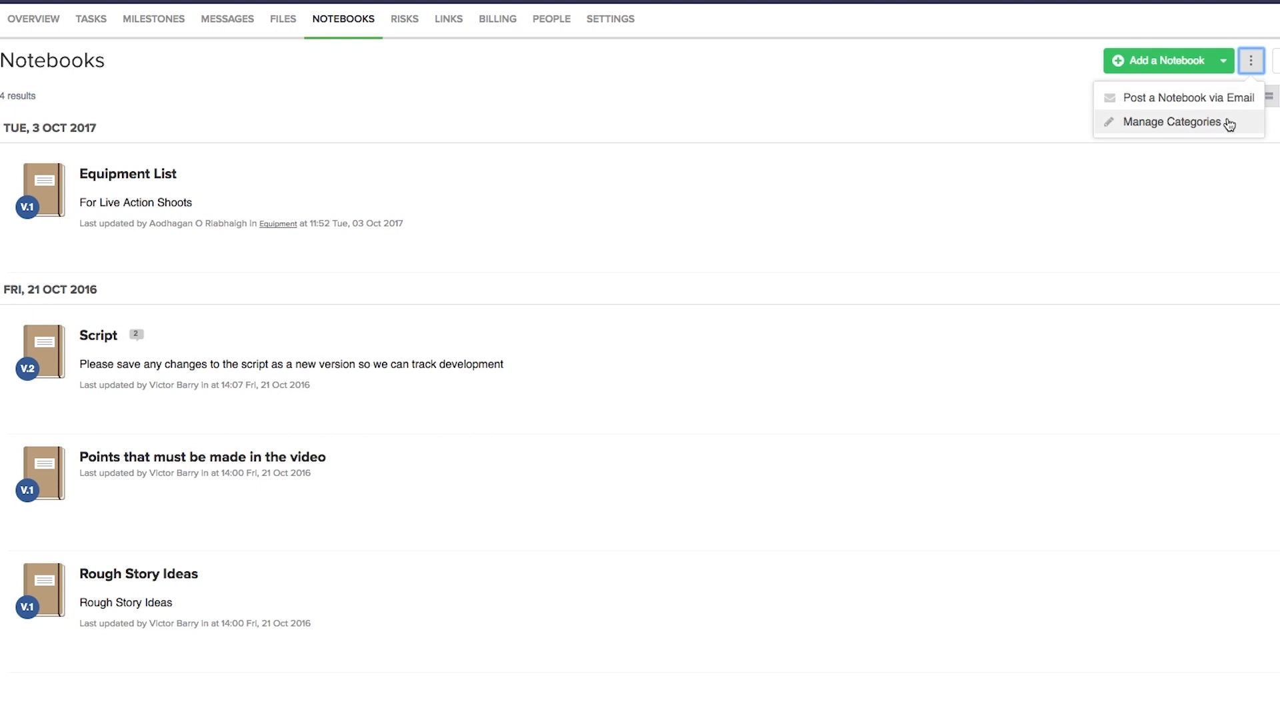
pyautogui.click(1018, 110)
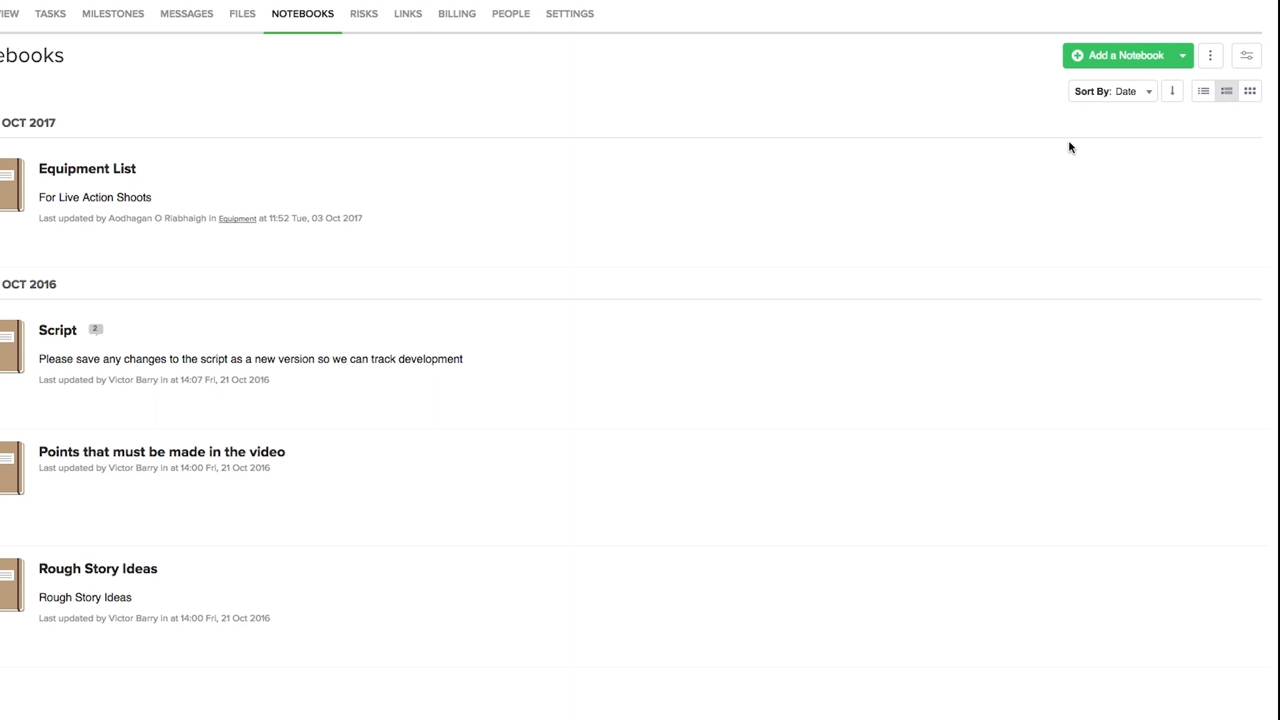
# Filter the notebooks by creator, choosing the first colleague listed below the current user and the person who last updated the Script notebook.
pyautogui.click(1247, 57)
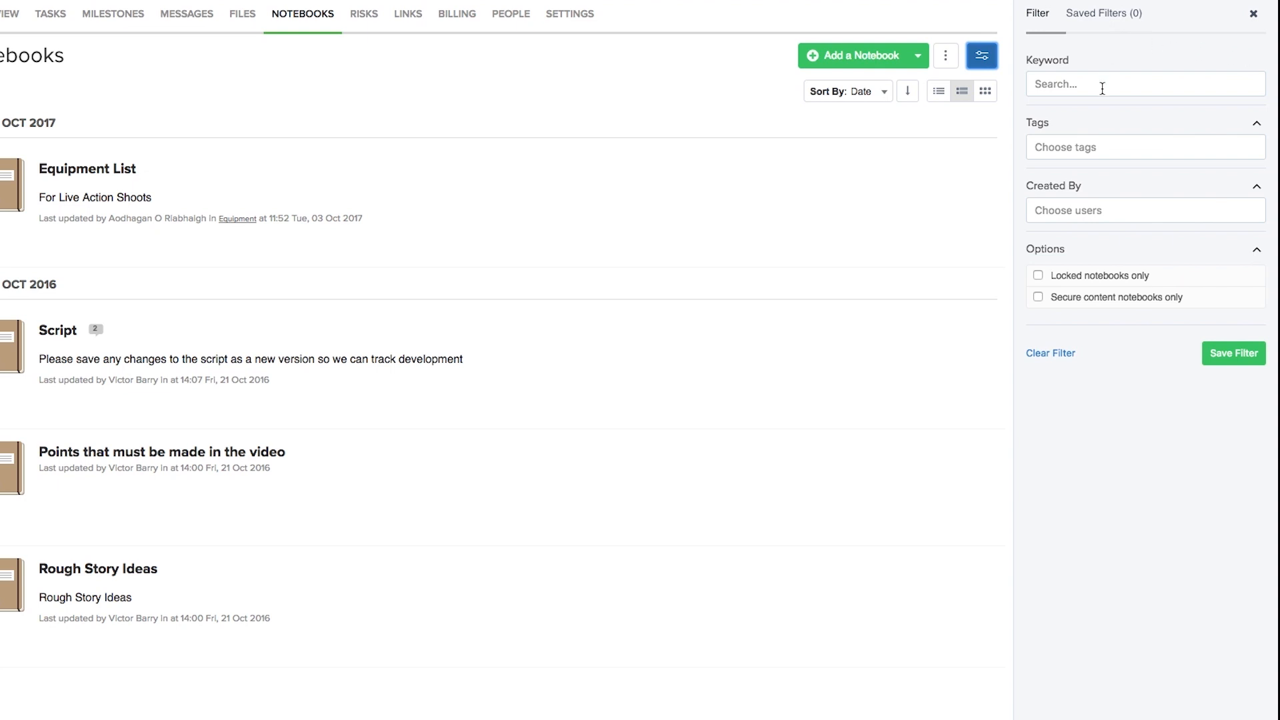
pyautogui.click(1123, 145)
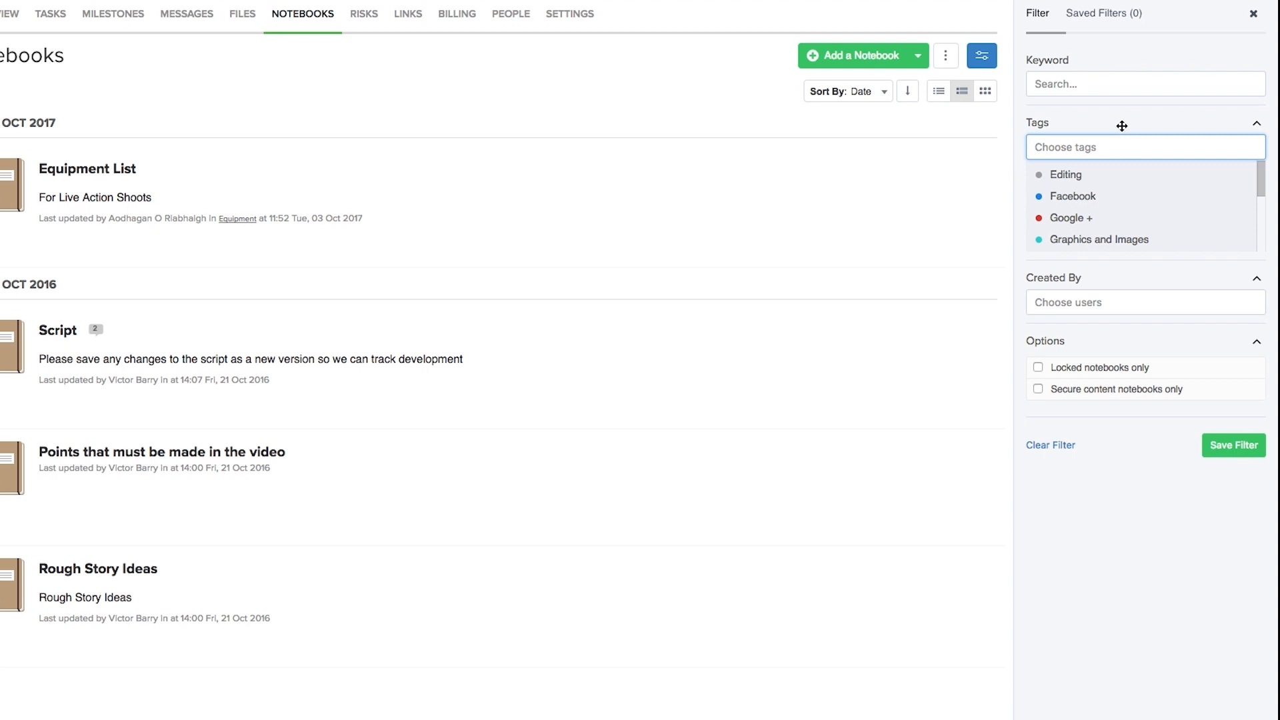
pyautogui.click(1120, 123)
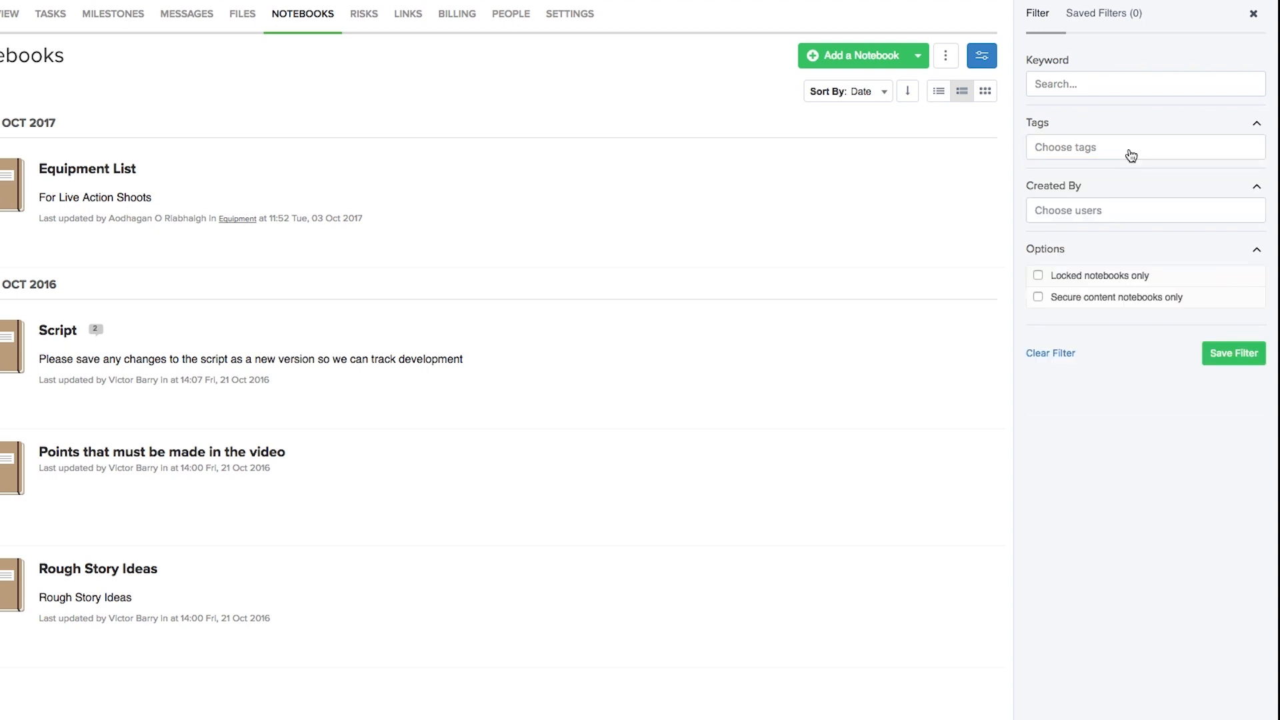
pyautogui.click(1120, 209)
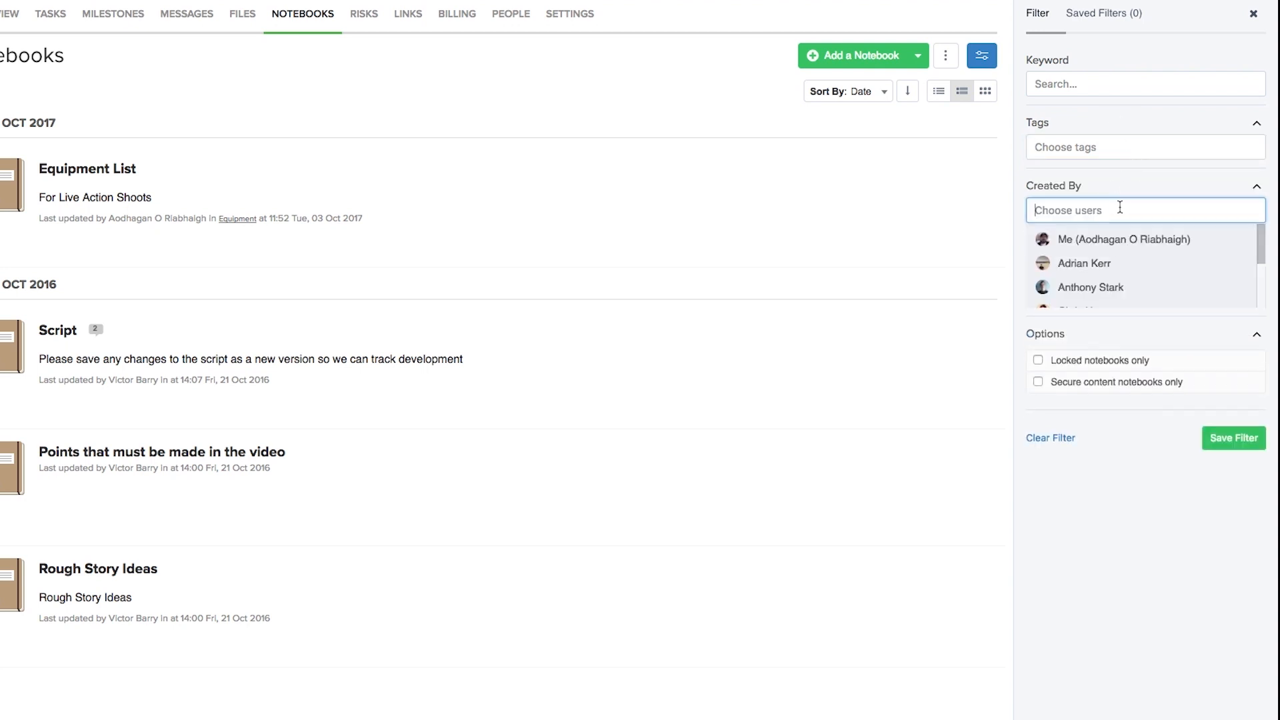
pyautogui.click(1126, 263)
pyautogui.write('victor')
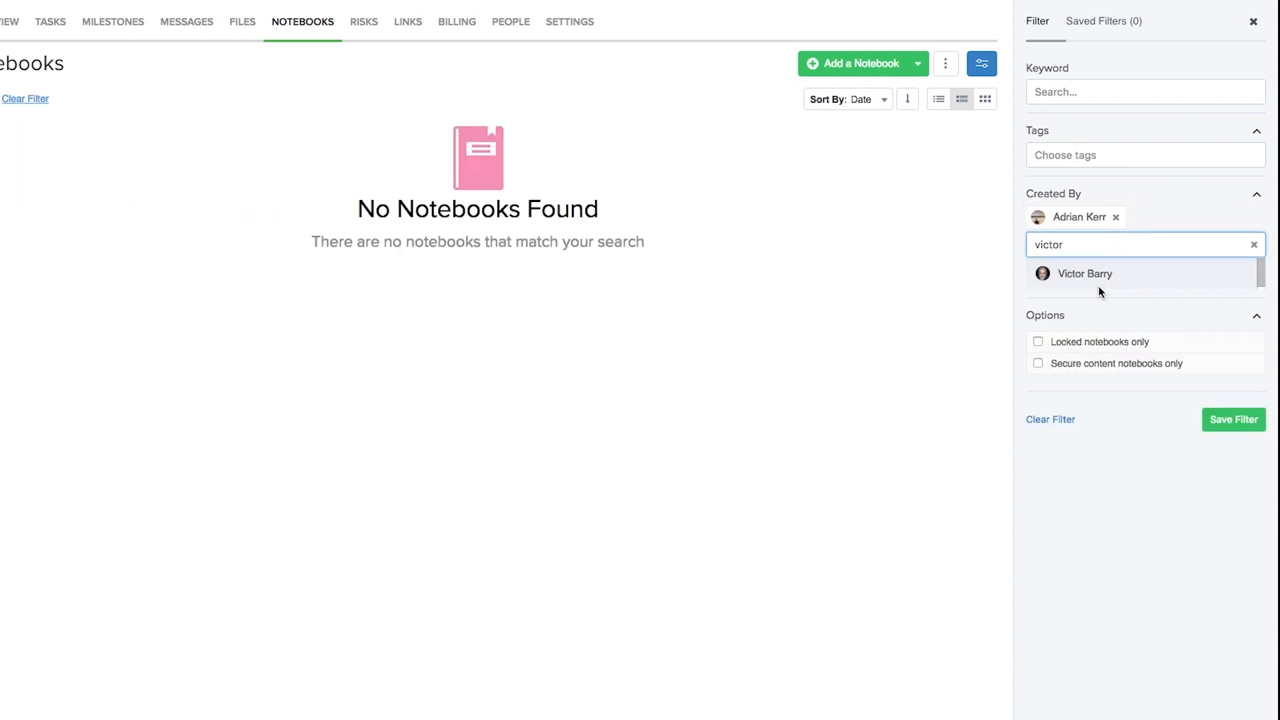
pyautogui.click(1099, 285)
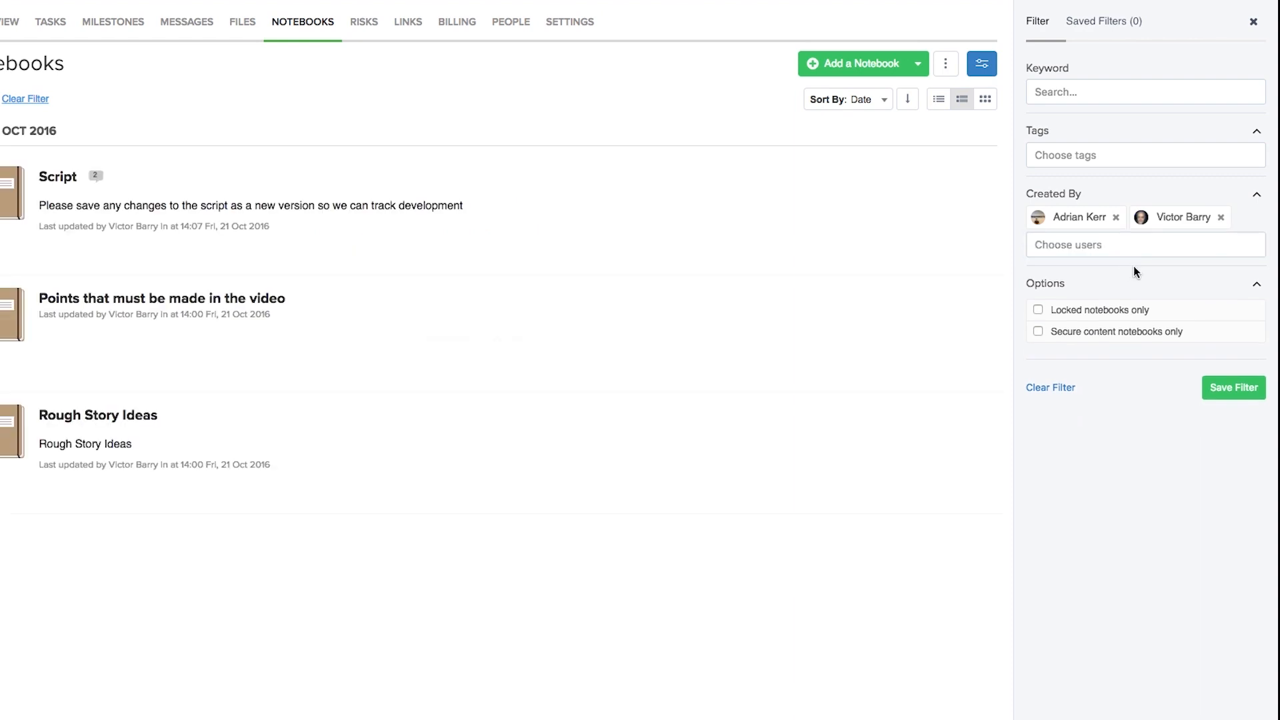